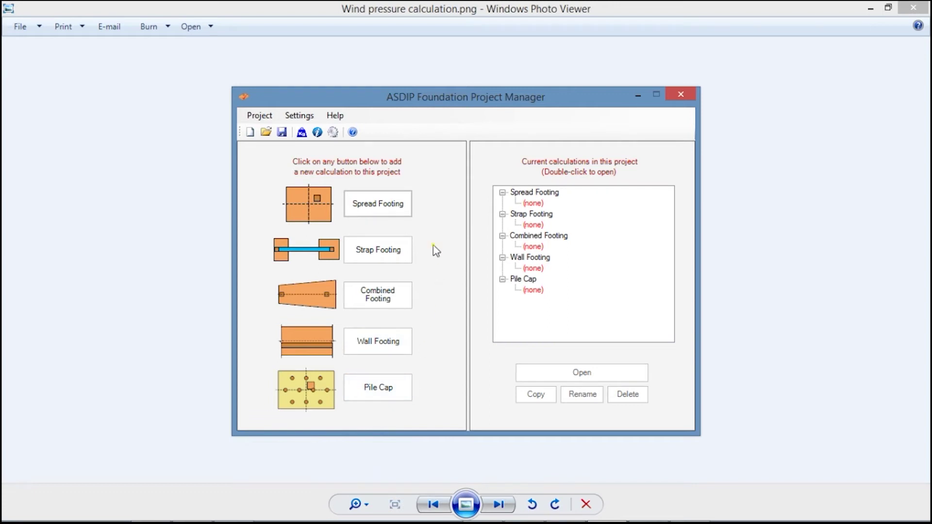
- Add a spread footing calculation named 'fghgdf' to the project and open it
click(390, 213)
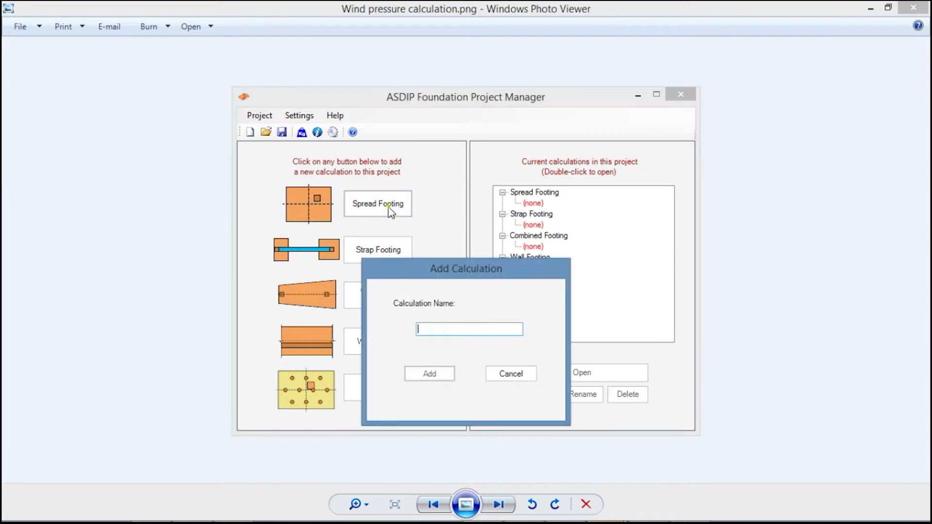
text(D)
text(fghjdf)
click(431, 375)
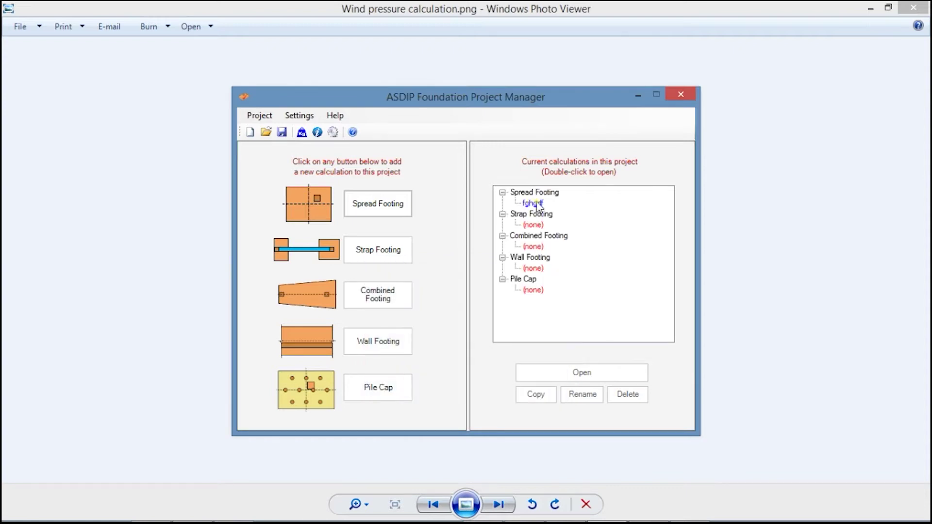
double_click(534, 204)
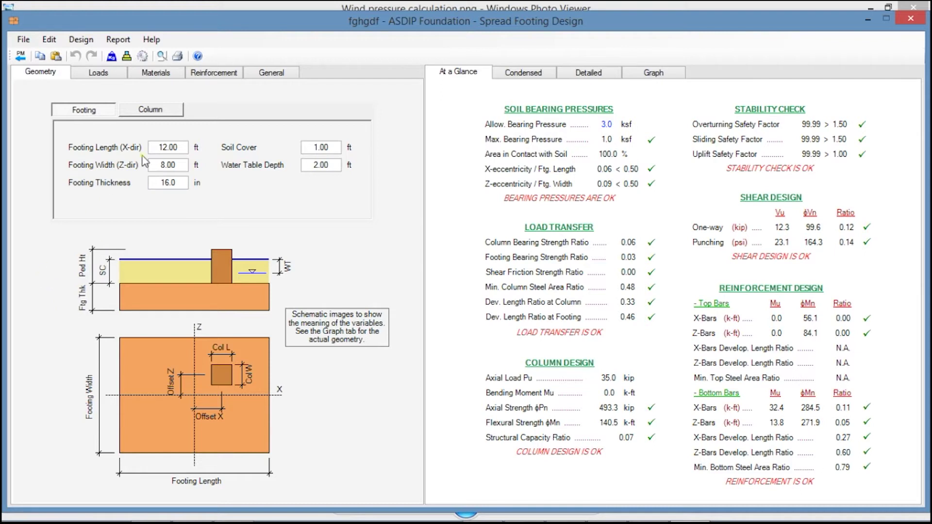
- Show the column geometry, then set loads to nominal load cases combined by ASDIP
click(151, 111)
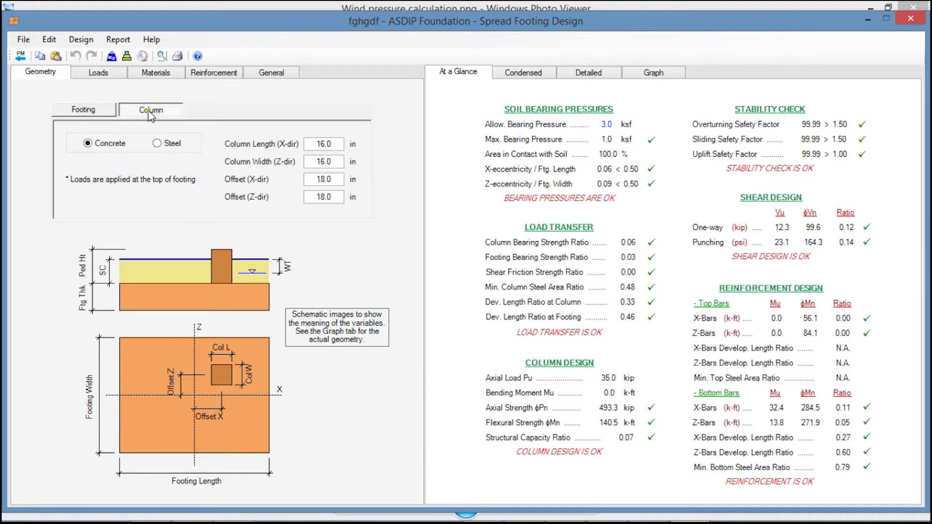
click(98, 73)
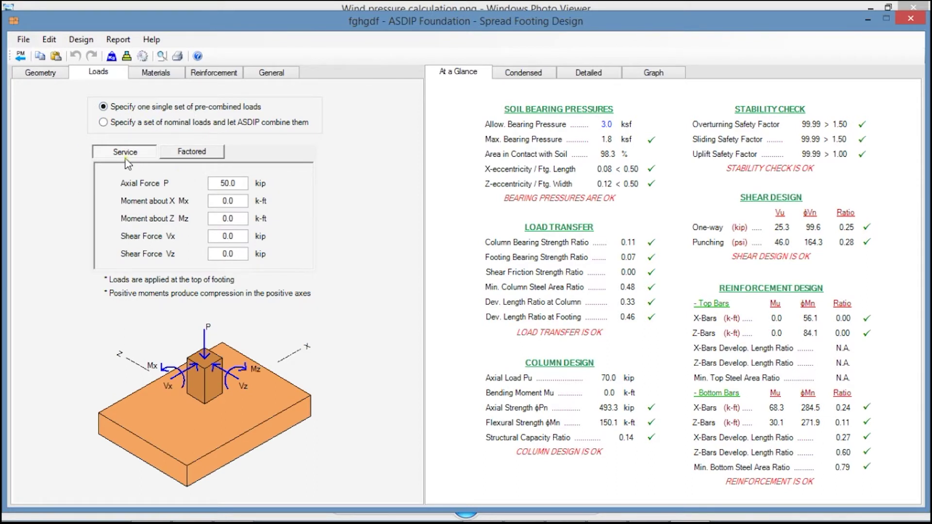
click(184, 154)
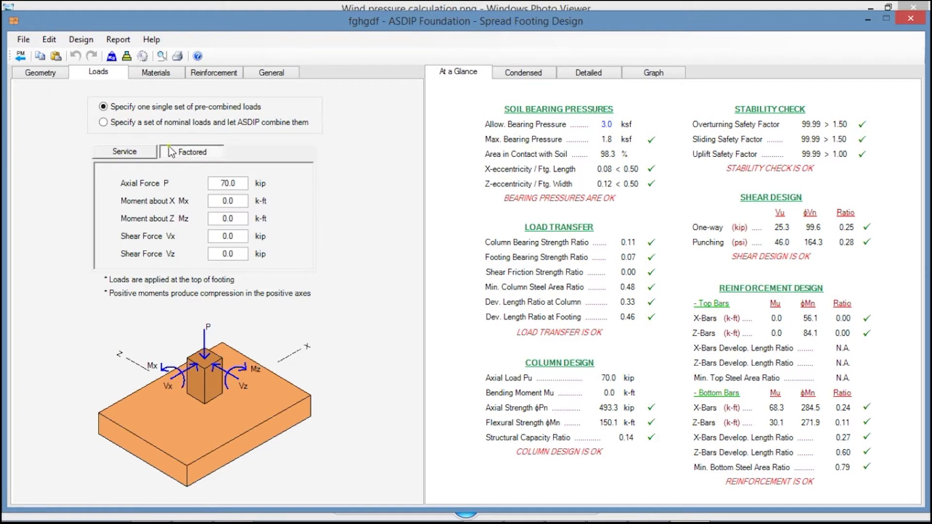
click(121, 126)
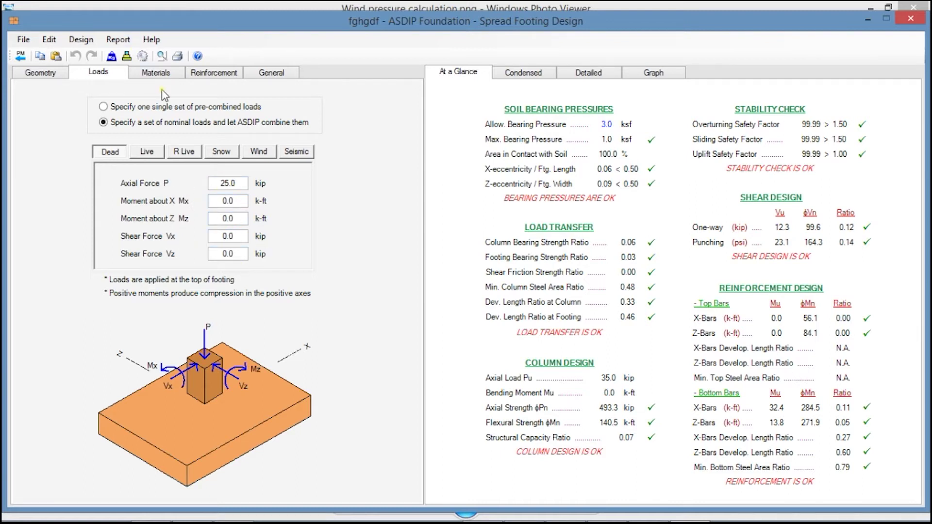
- Review the column and soil materials and the column bar, tie and dowel reinforcement
click(154, 74)
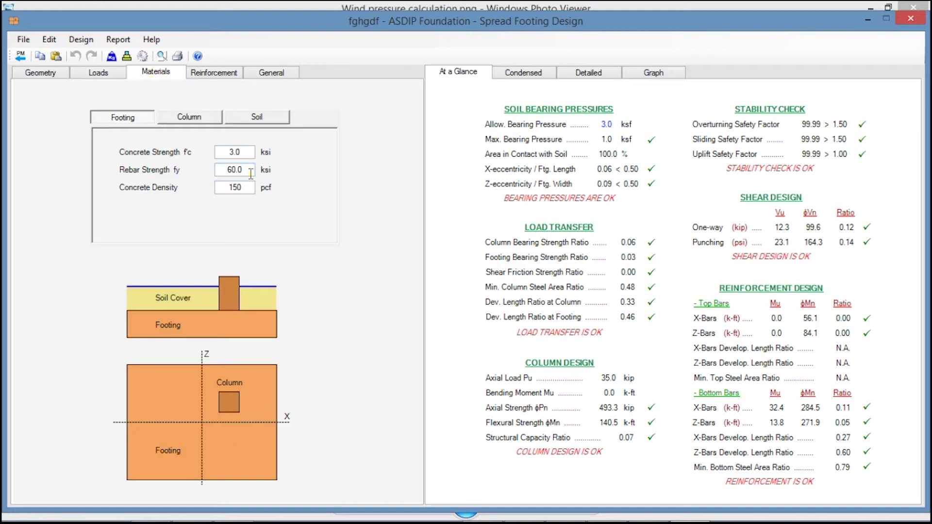
click(190, 122)
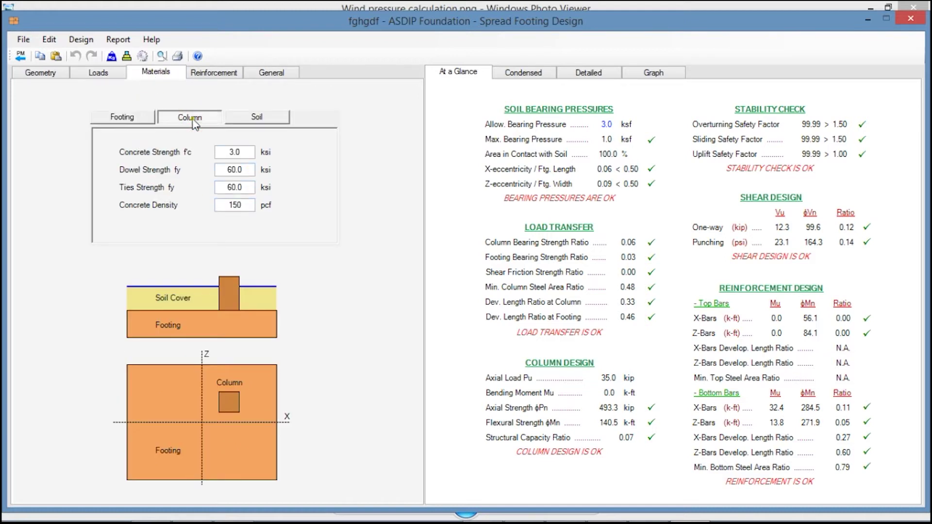
click(247, 112)
click(214, 72)
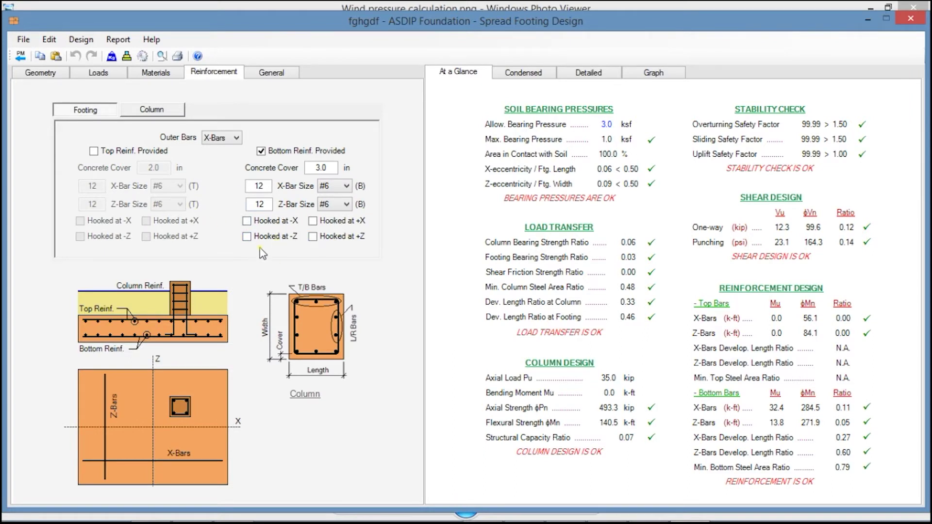
click(162, 111)
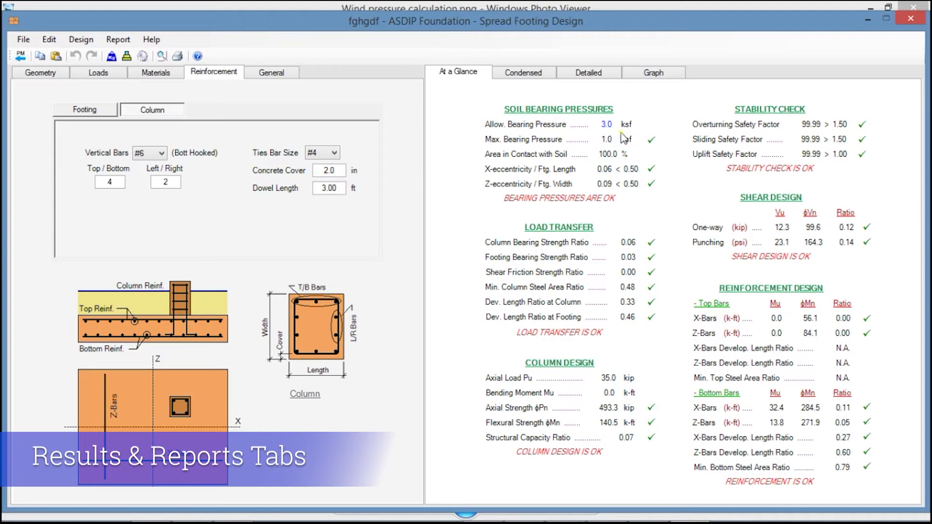
click(522, 76)
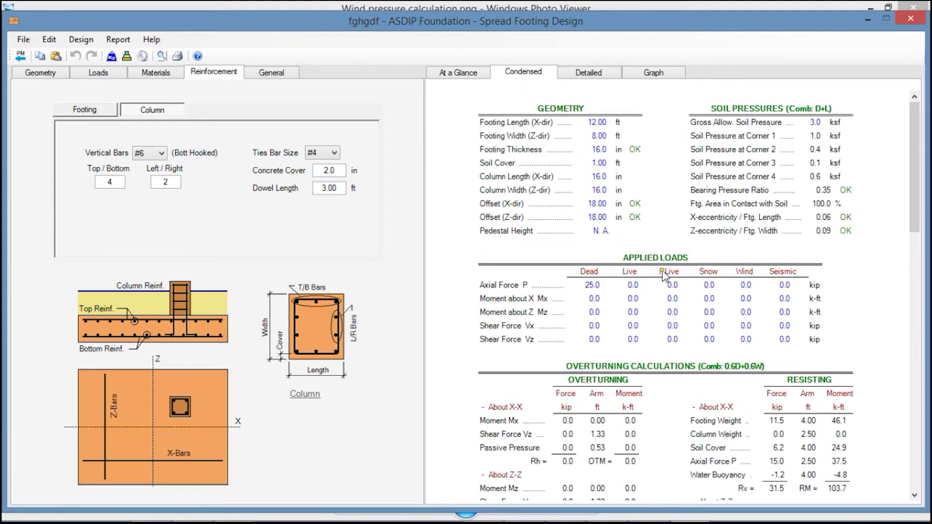
- Scroll through the condensed results summary for 'fghgdf'
scroll(666, 277, down, 5)
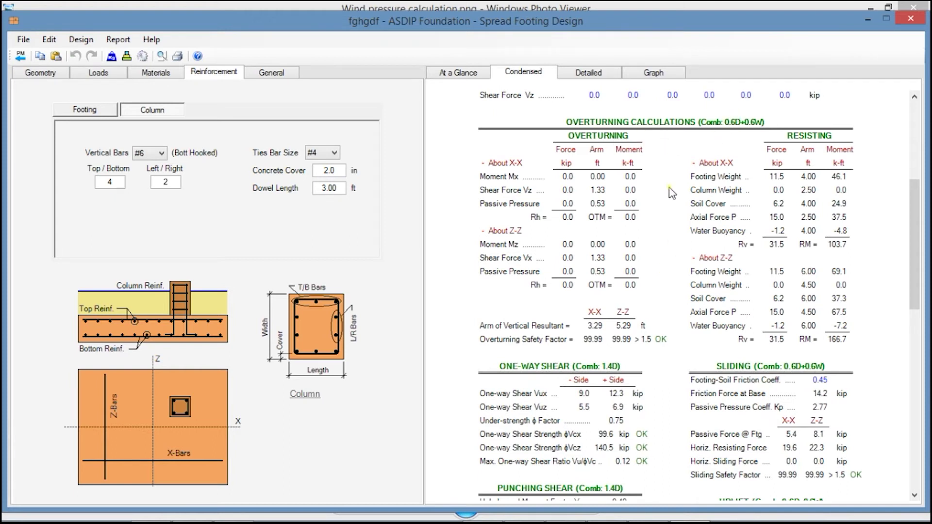
scroll(673, 190, down, 3)
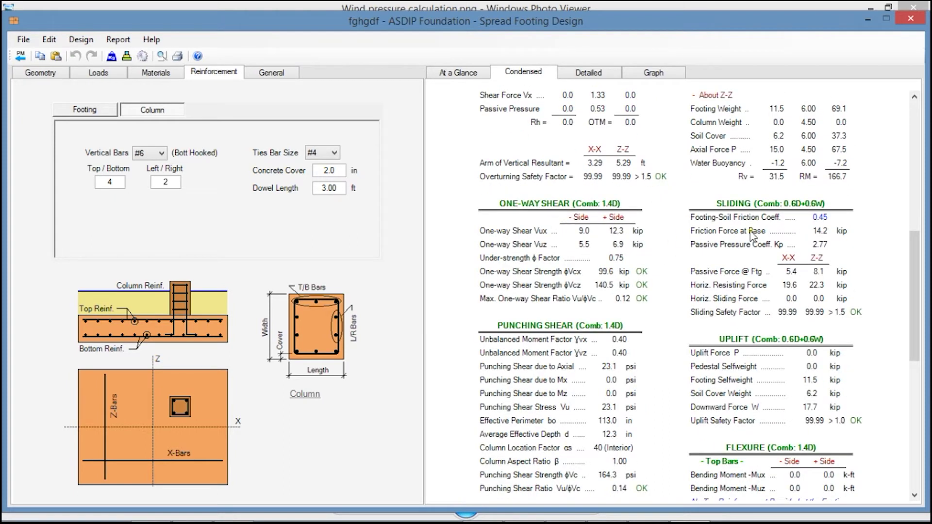
scroll(754, 236, down, 2)
scroll(787, 301, down, 3)
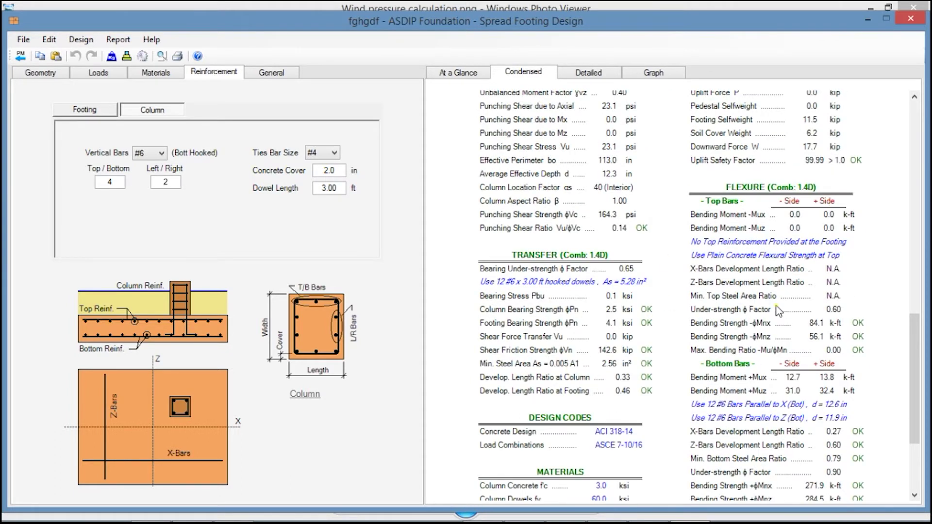
scroll(776, 306, down, 2)
scroll(778, 311, down, 1)
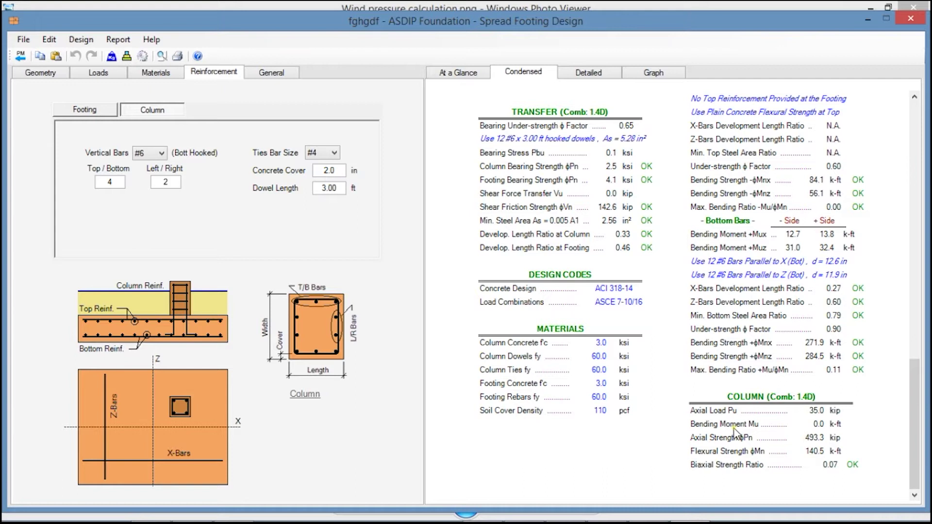
- Scroll through the detailed calculations, then show the soil bearing pressure diagram
key(ctrl+Tab)
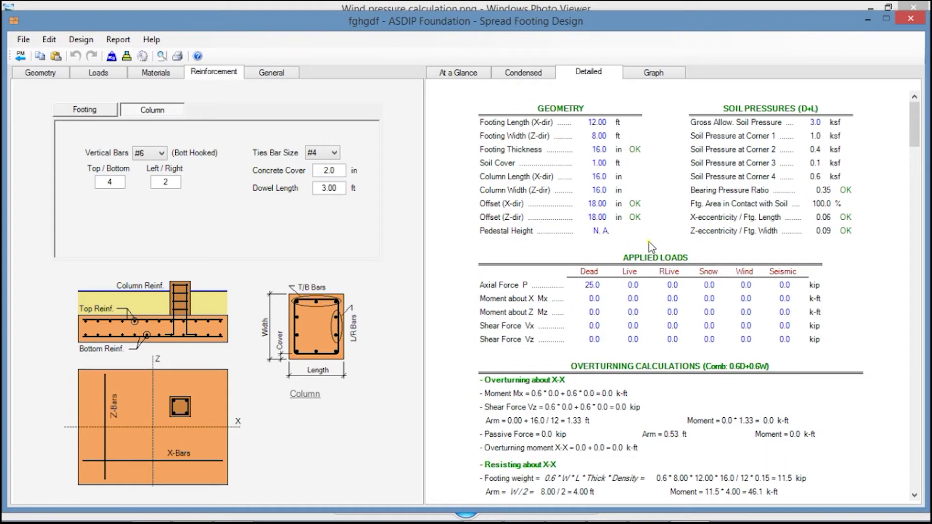
scroll(652, 247, down, 5)
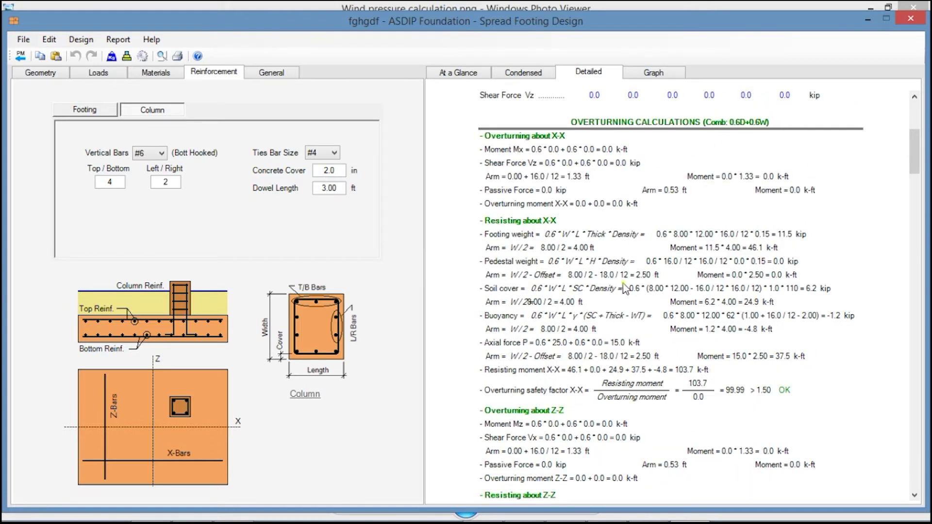
scroll(634, 304, up, 2)
scroll(633, 300, down, 3)
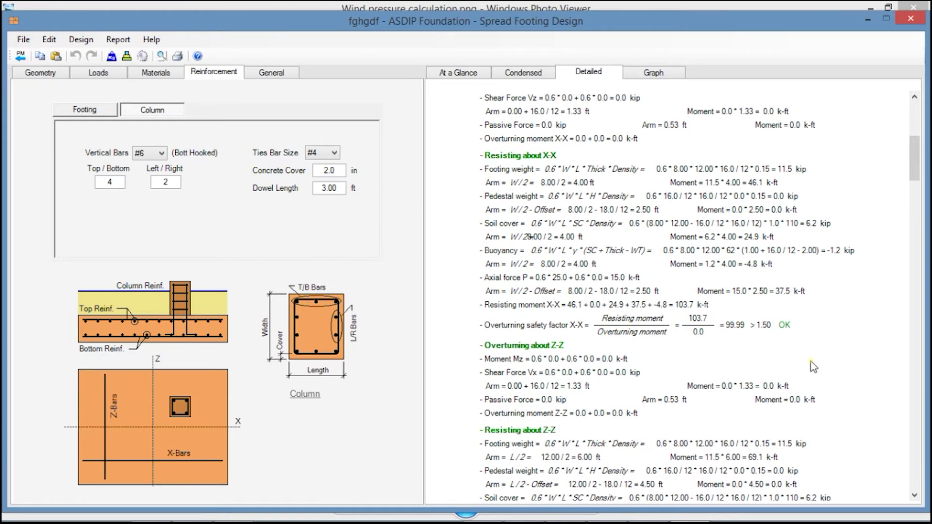
scroll(814, 368, down, 5)
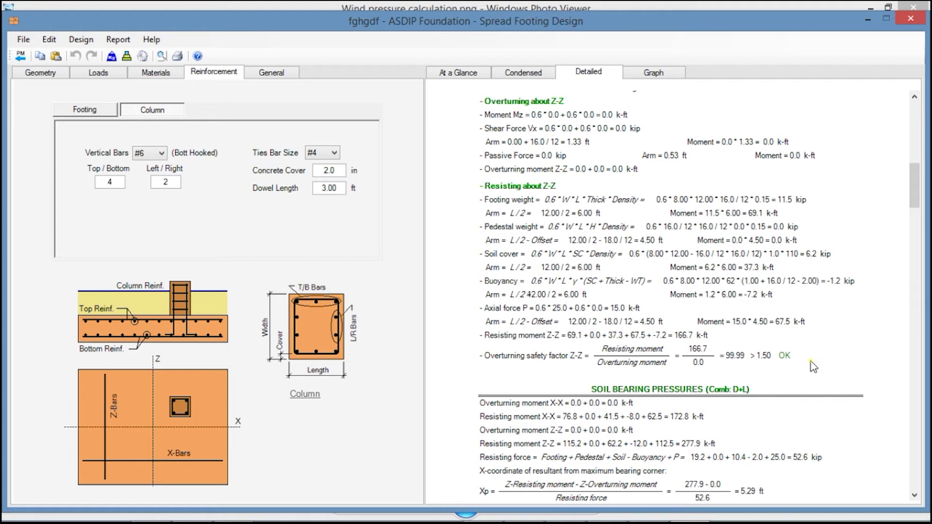
scroll(814, 368, down, 2)
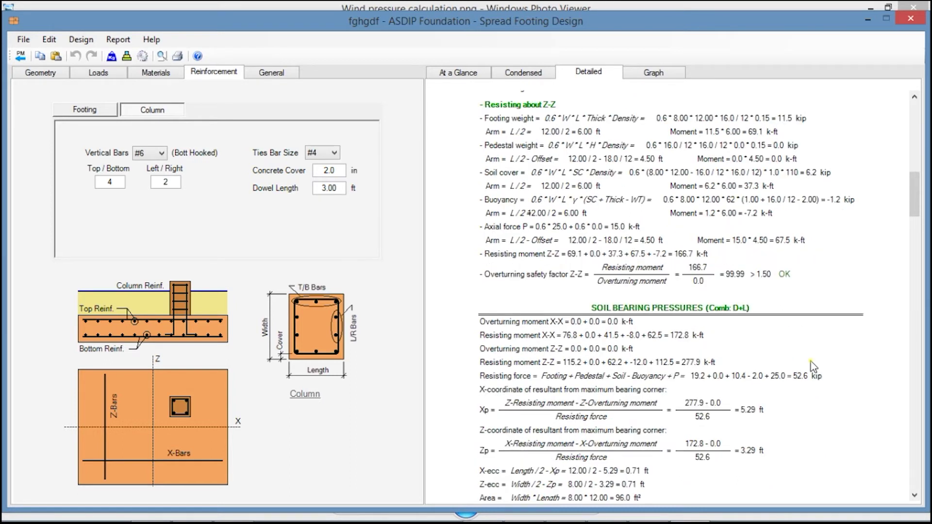
click(655, 73)
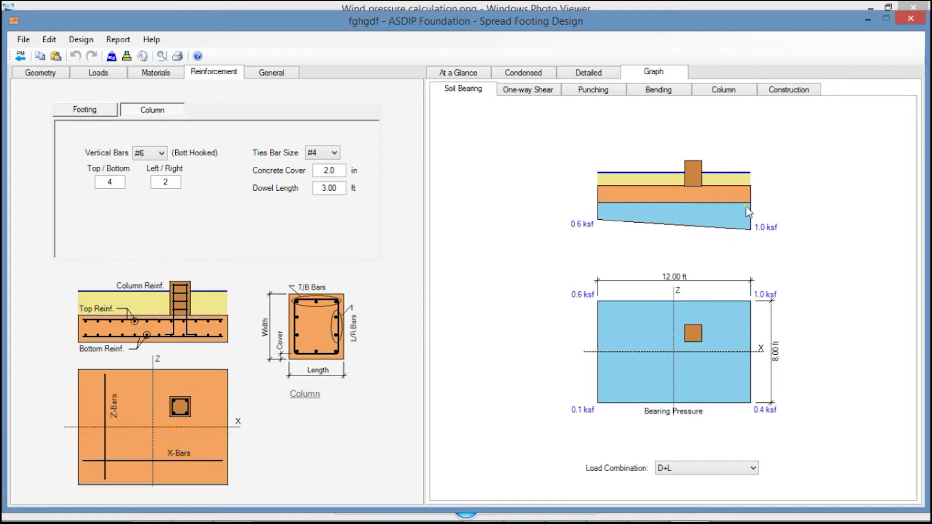
- View the one-way shear, punching, bending, column interaction and construction graphs in turn
click(531, 91)
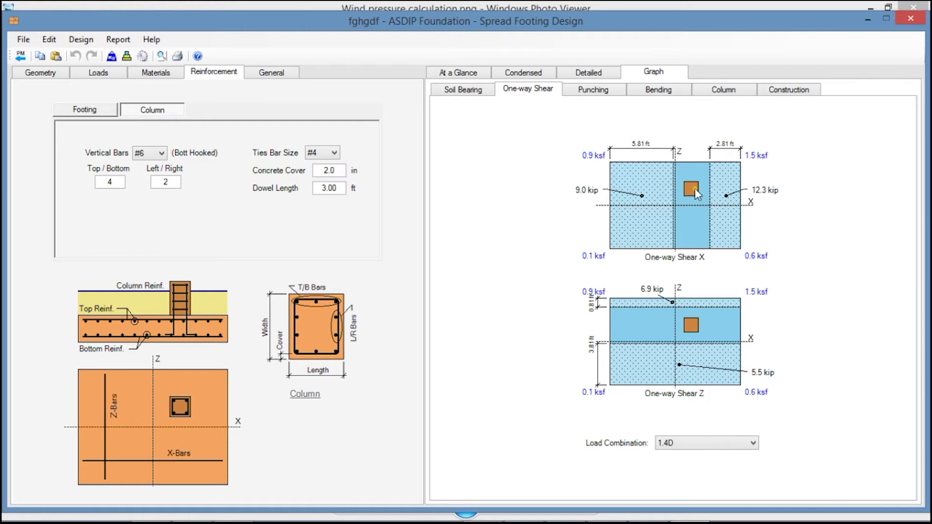
click(590, 91)
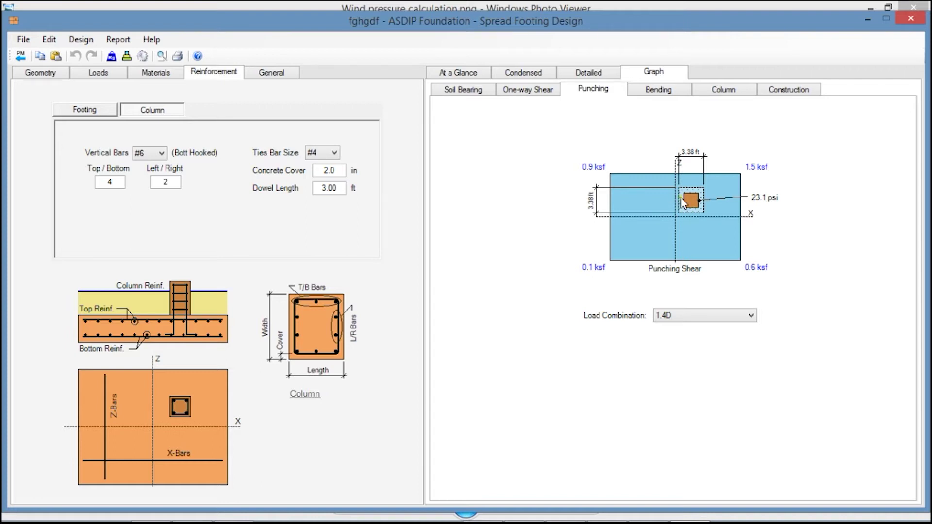
click(658, 92)
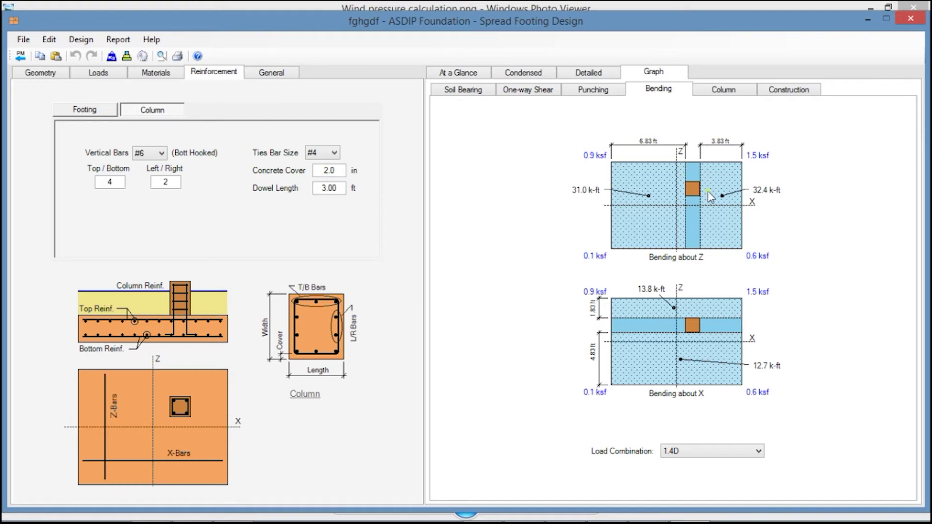
click(723, 90)
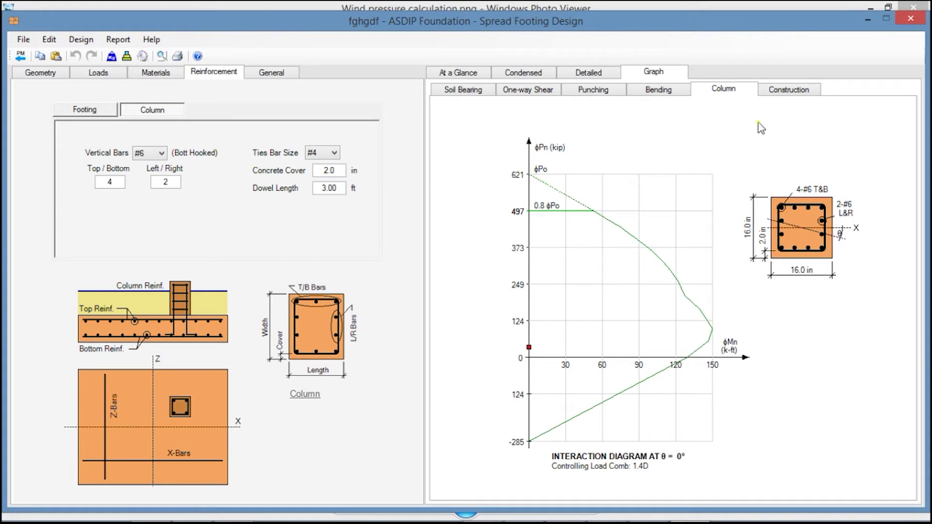
click(795, 91)
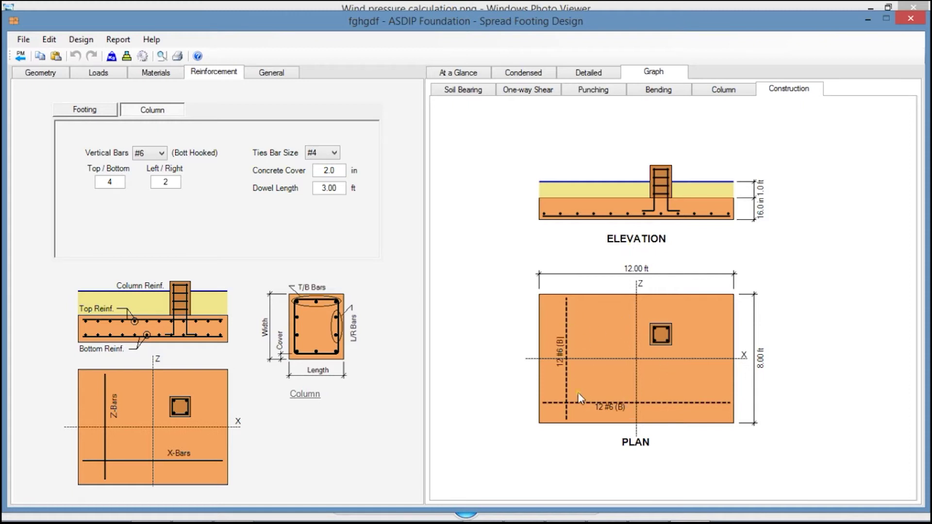
- From the project manager, add a strap footing calculation named 'dfghdfs' and open it
click(21, 58)
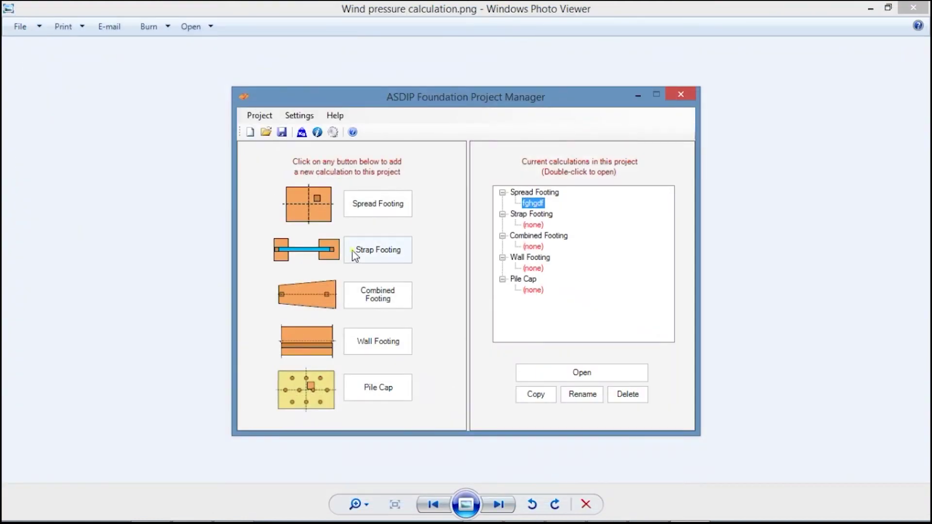
click(387, 257)
text(dfghdfs)
key(Return)
double_click(529, 226)
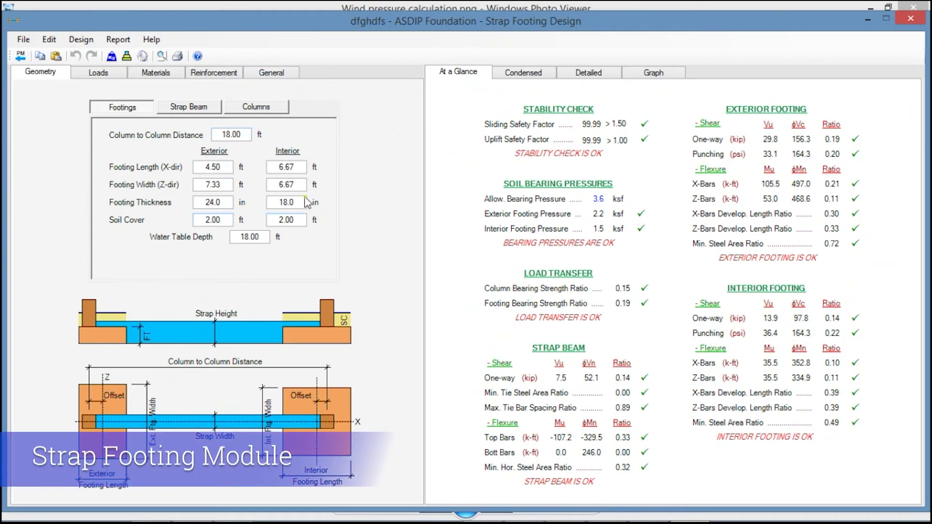
- Review the strap beam and column dimensions, loads, and strap beam, column and soil materials
click(178, 104)
click(257, 107)
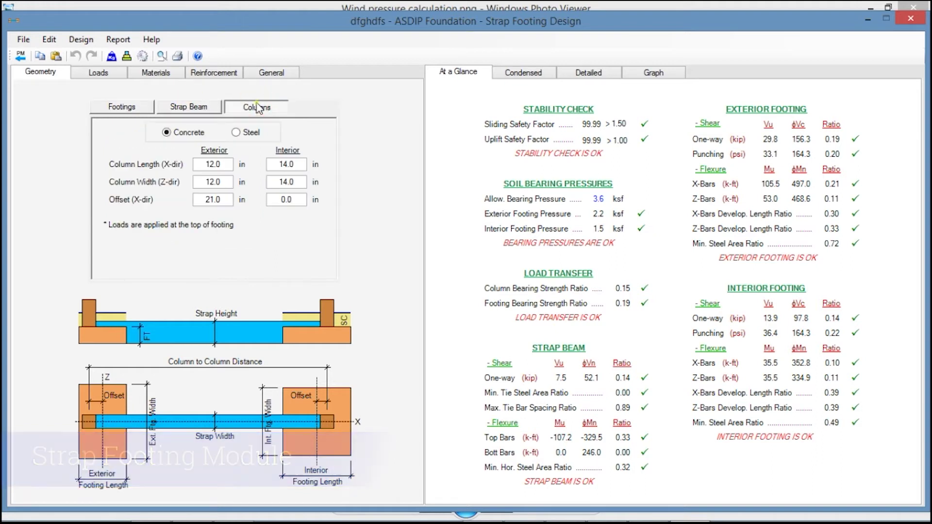
click(95, 74)
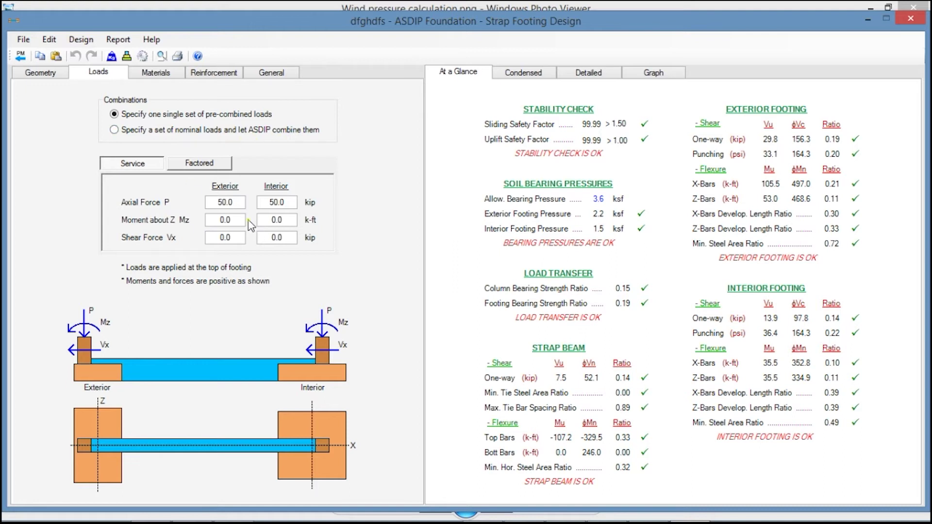
click(156, 72)
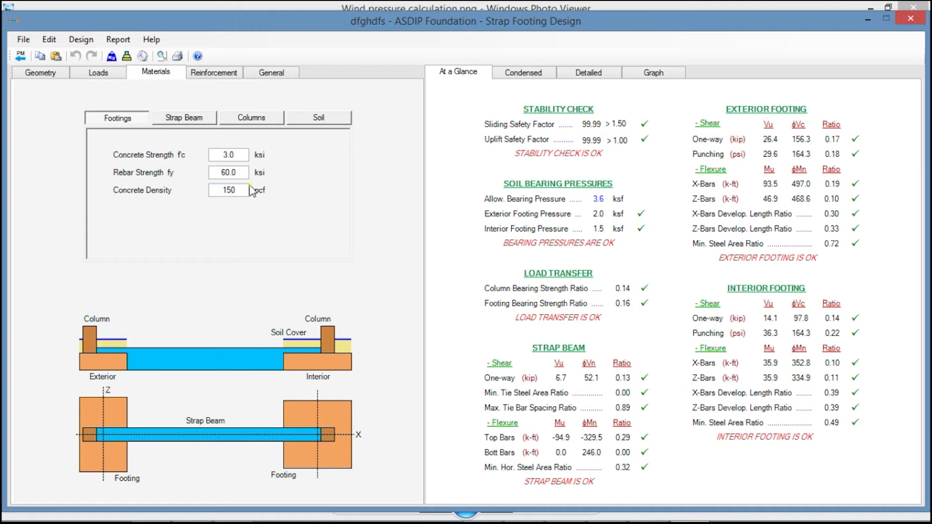
click(200, 121)
click(269, 122)
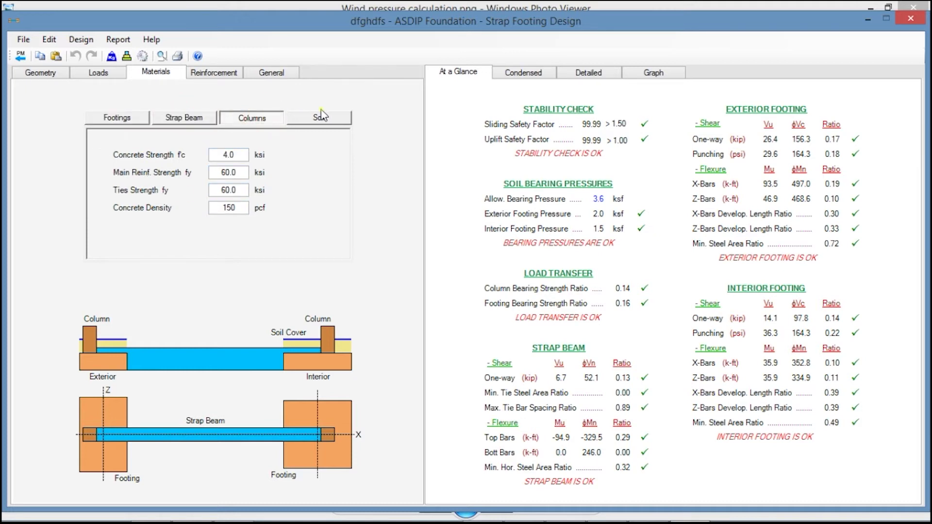
click(329, 123)
- Review the footing, strap beam and column reinforcement settings, then show the condensed report
click(214, 72)
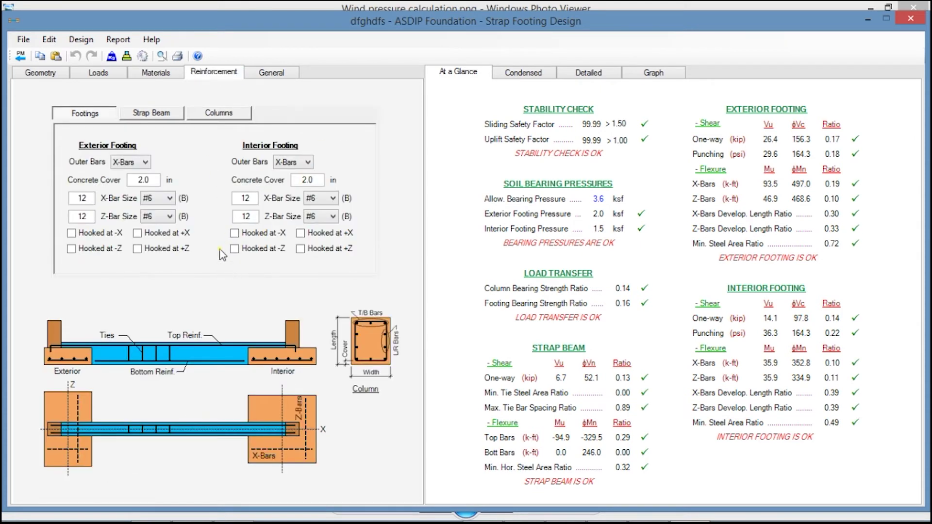
click(159, 117)
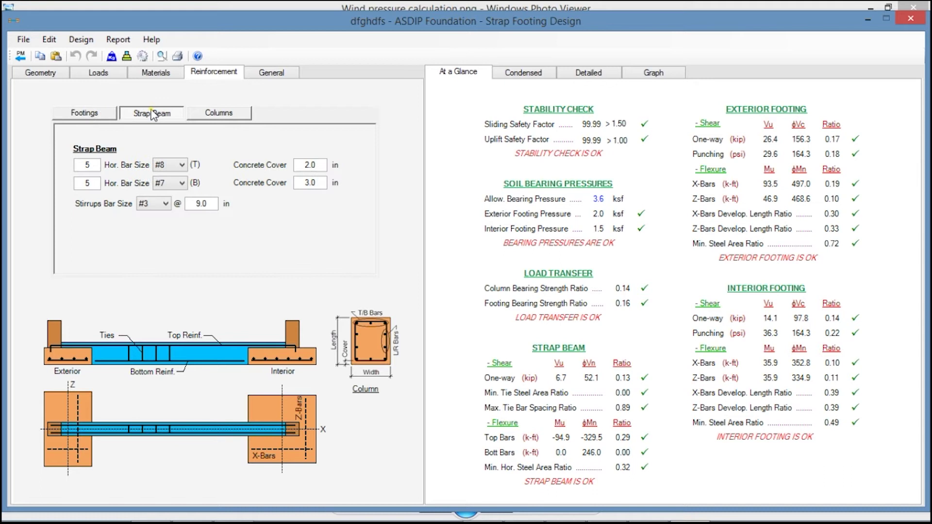
click(214, 116)
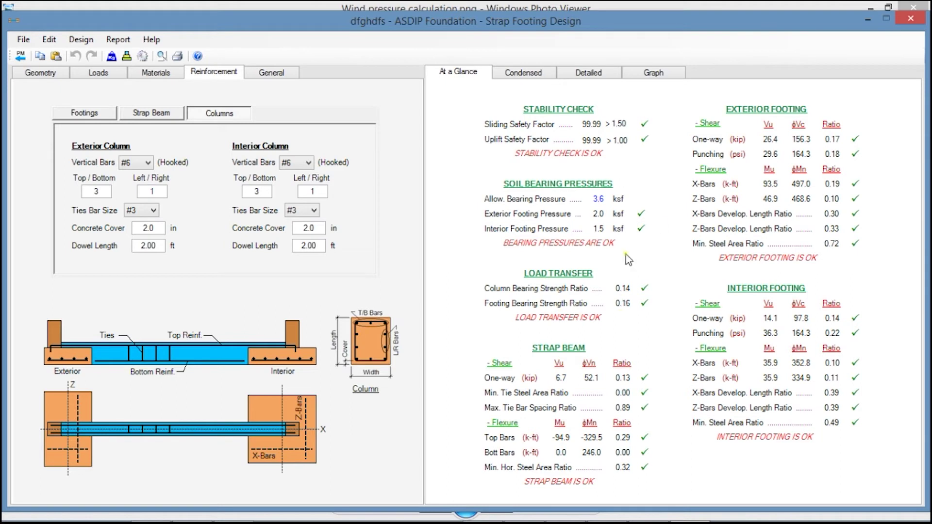
click(523, 74)
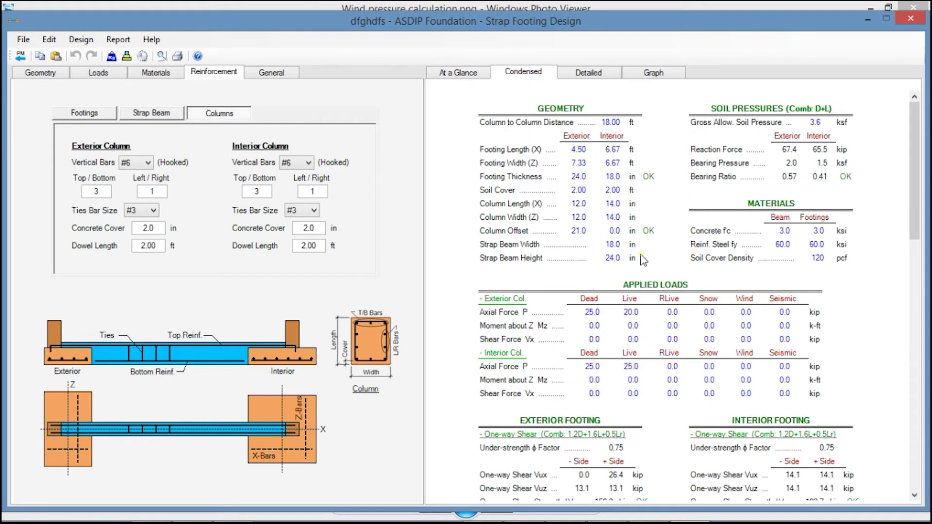
- Scroll through the strap footing's condensed calculation report
scroll(644, 259, down, 8)
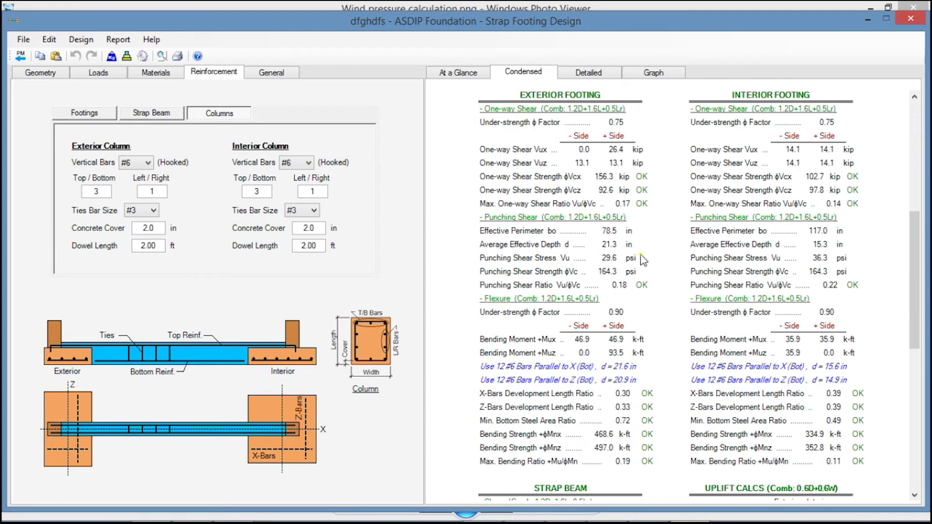
scroll(706, 274, down, 2)
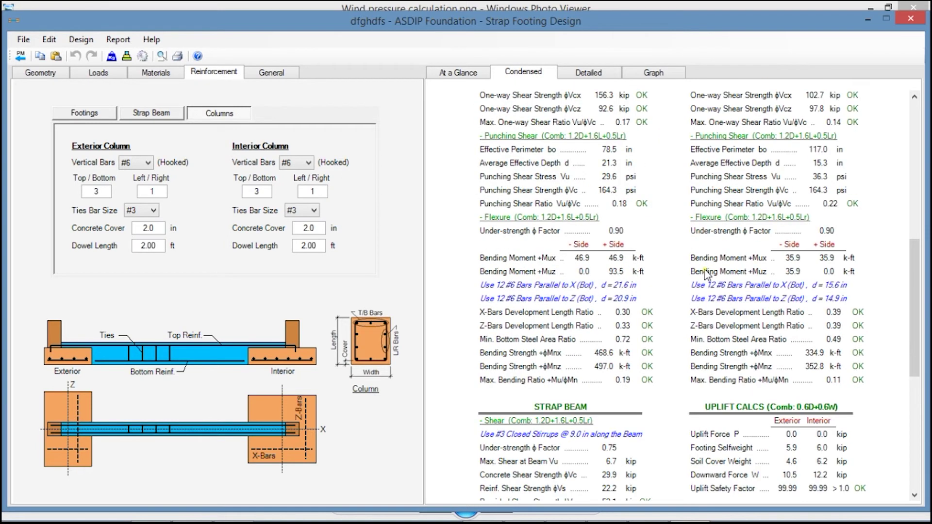
scroll(707, 274, down, 4)
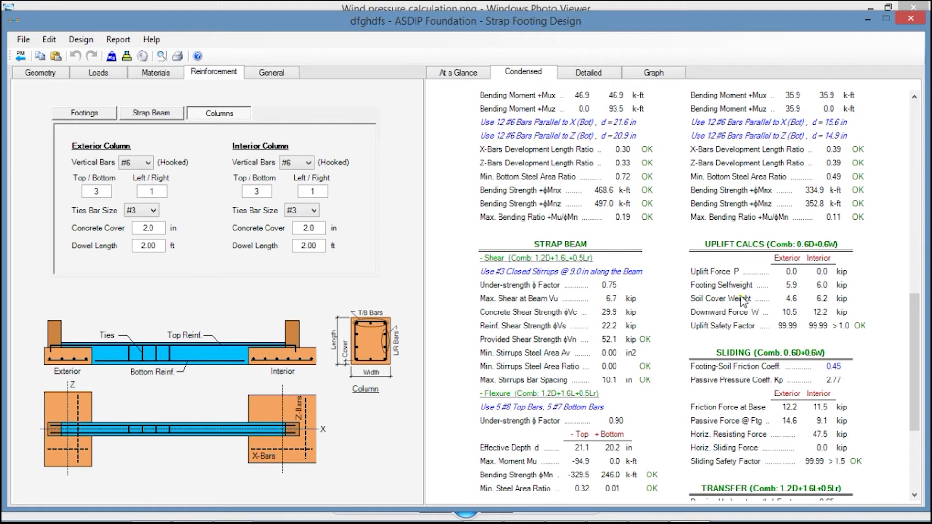
scroll(758, 301, down, 2)
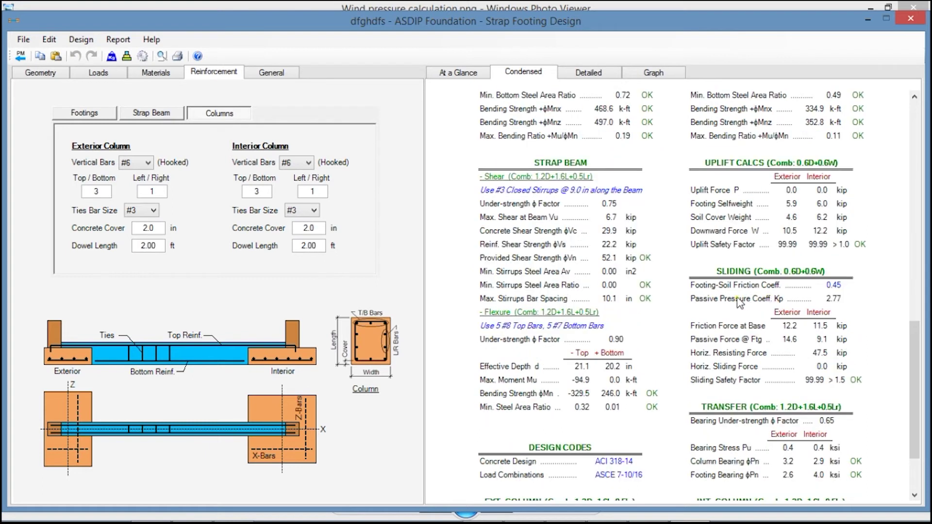
scroll(760, 318, down, 2)
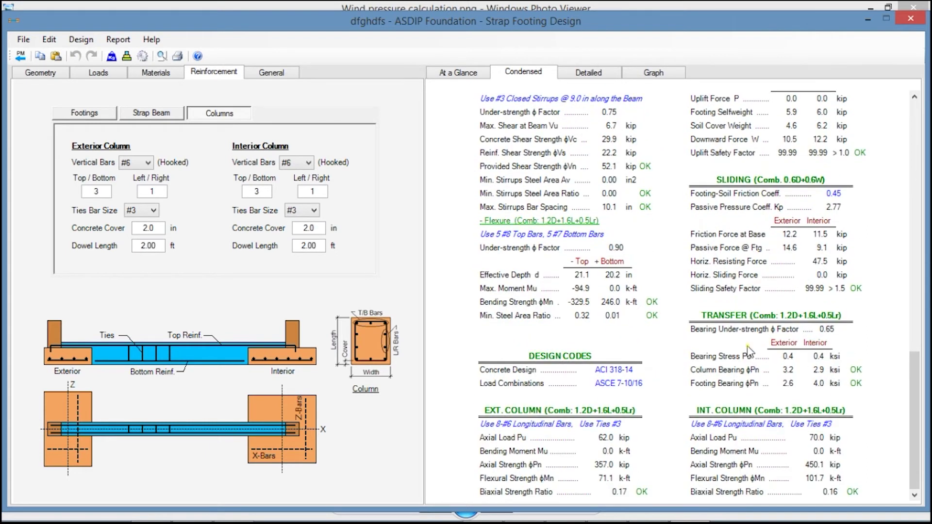
- Scroll through the detailed report, then show the strap footing's graphical results
click(589, 73)
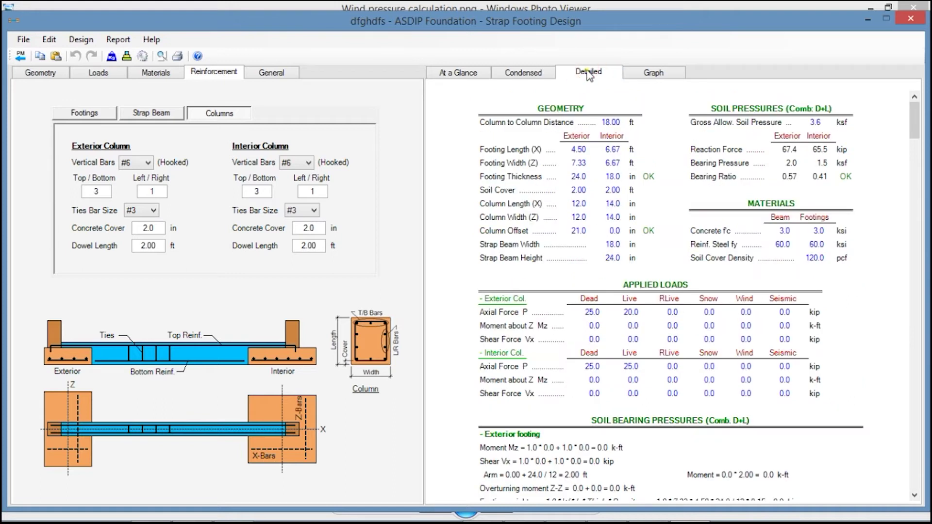
scroll(645, 321, down, 8)
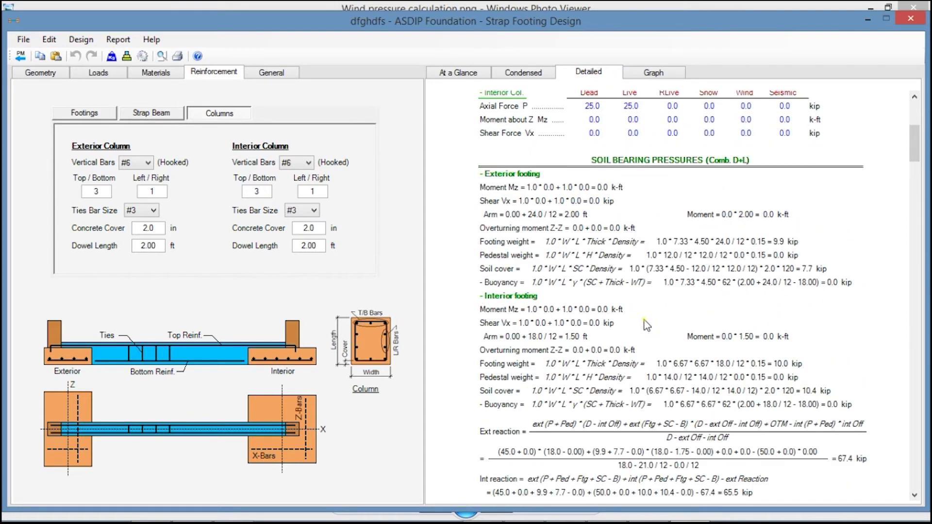
scroll(645, 321, down, 15)
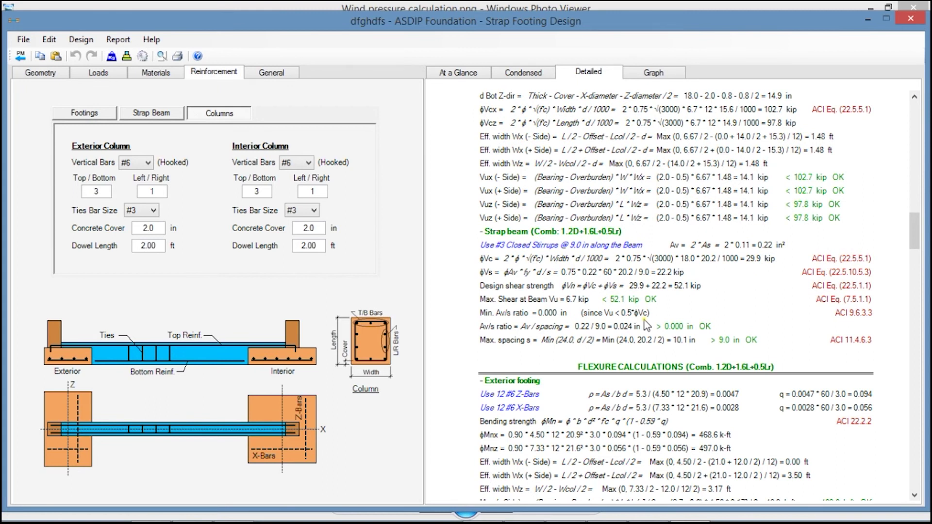
scroll(646, 324, down, 4)
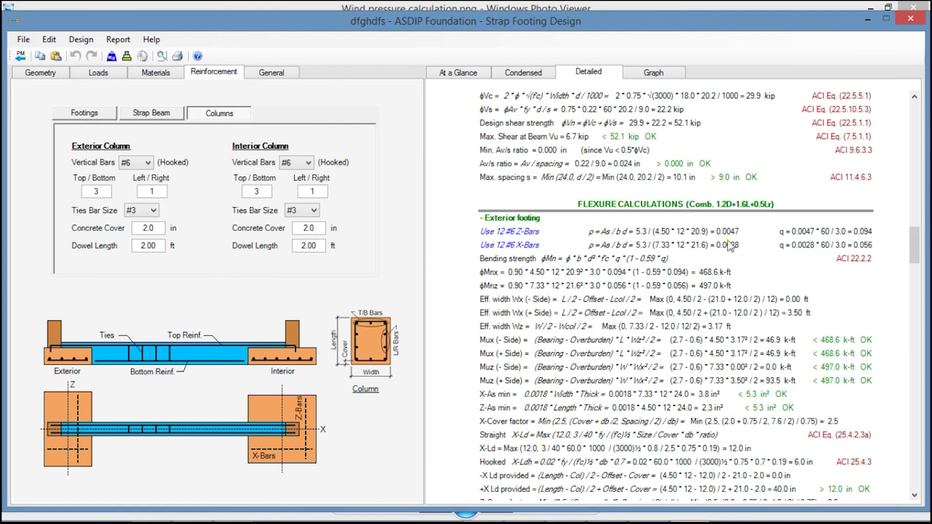
scroll(645, 324, down, 3)
scroll(652, 334, down, 10)
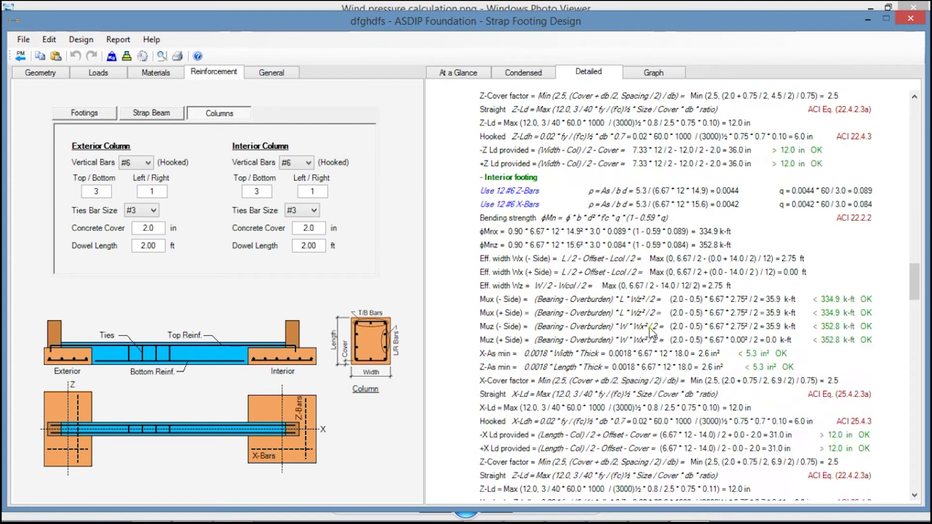
click(656, 74)
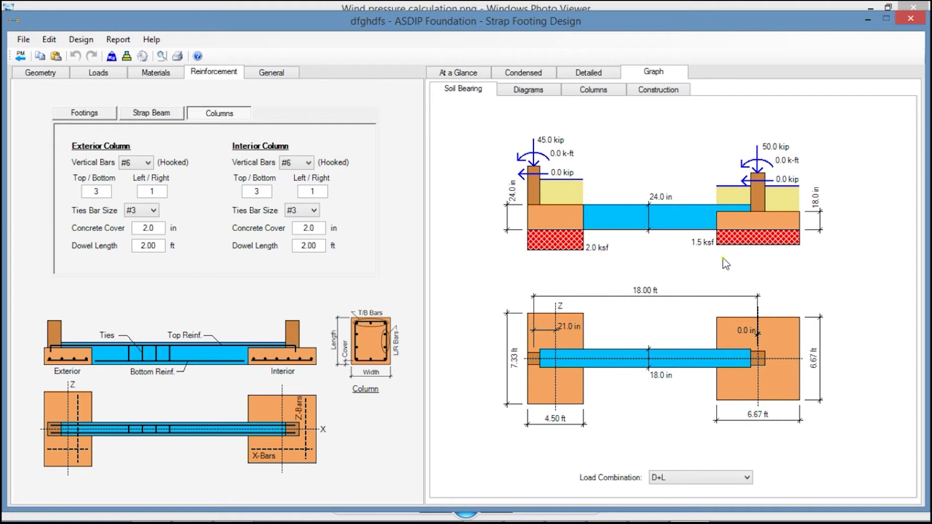
- View the strap footing's shear/moment diagrams, column interaction diagrams and construction drawings
click(525, 92)
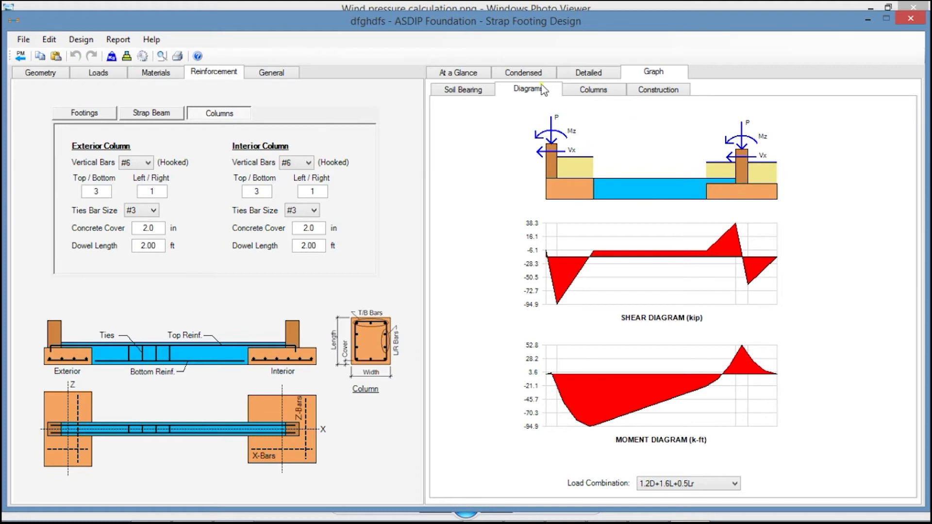
click(592, 90)
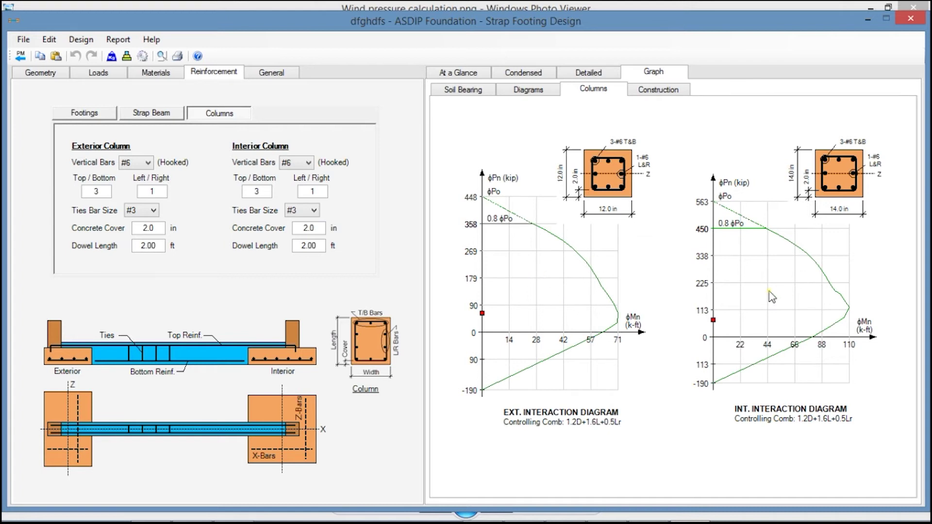
click(657, 90)
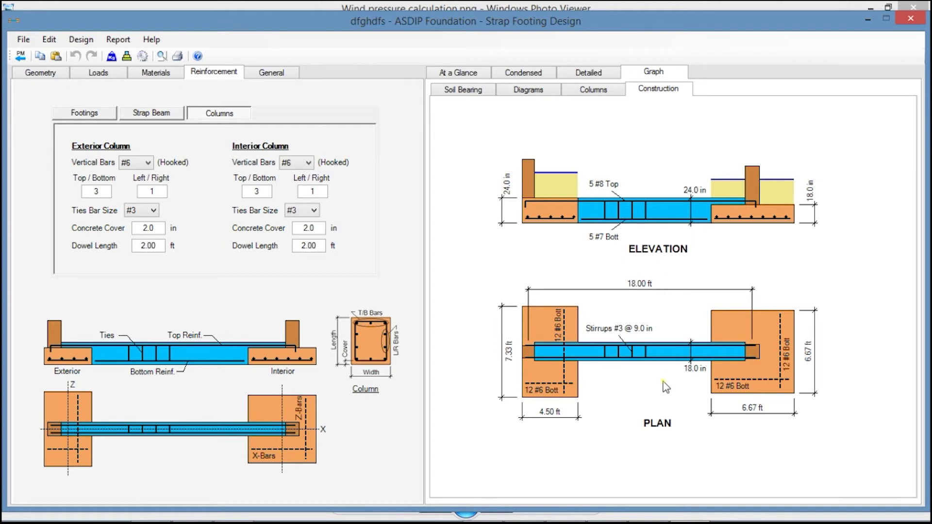
- From the project manager, add a combined footing calculation named 'shdfgs' and open it
click(20, 55)
click(372, 301)
text(shdfgs)
key(Return)
double_click(531, 248)
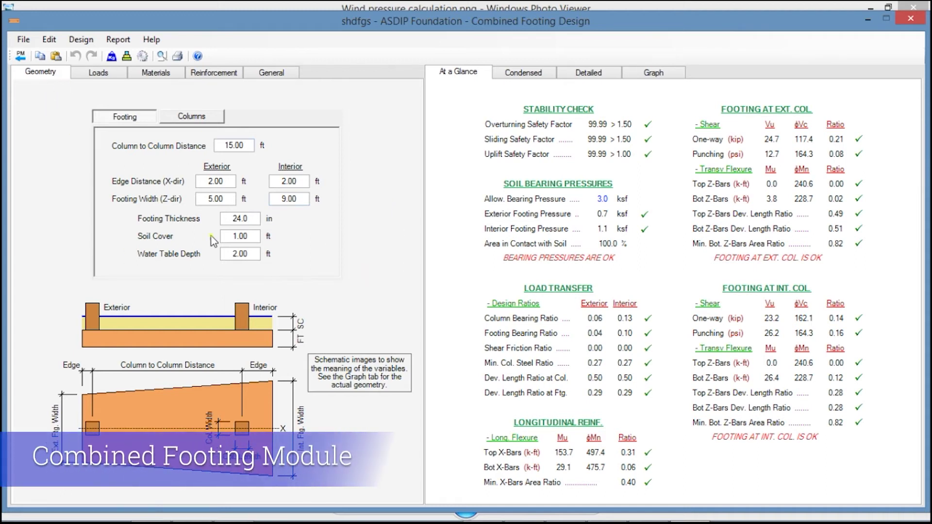
- Review the column geometry, loads, column and soil materials, and reinforcement inputs
click(203, 118)
click(97, 73)
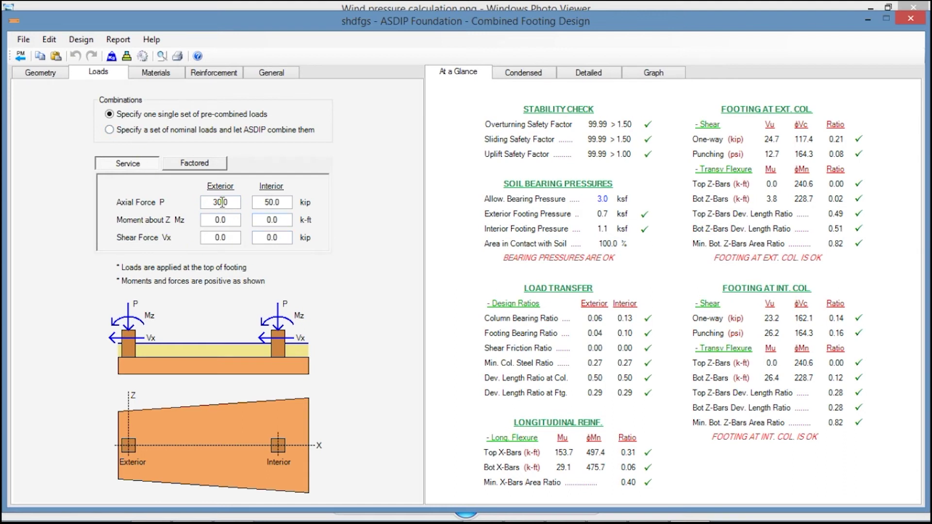
click(155, 73)
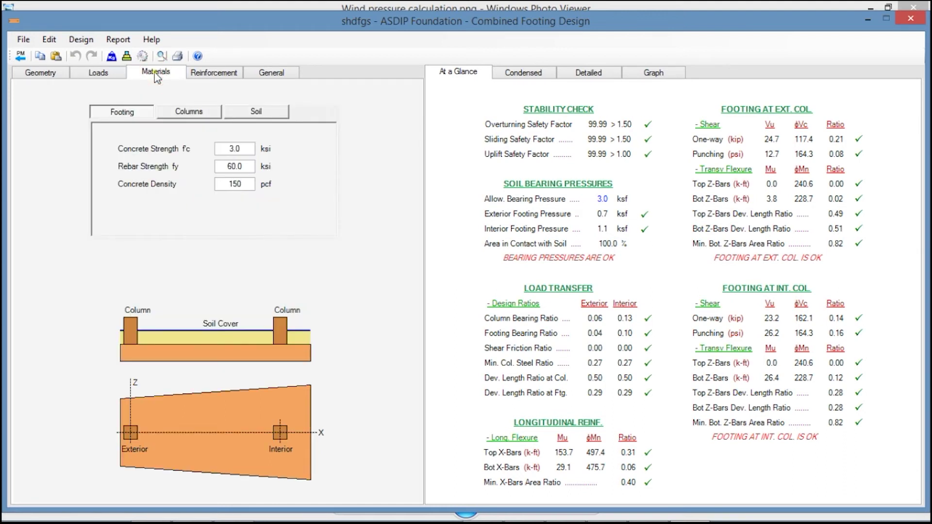
click(135, 114)
click(202, 113)
click(253, 111)
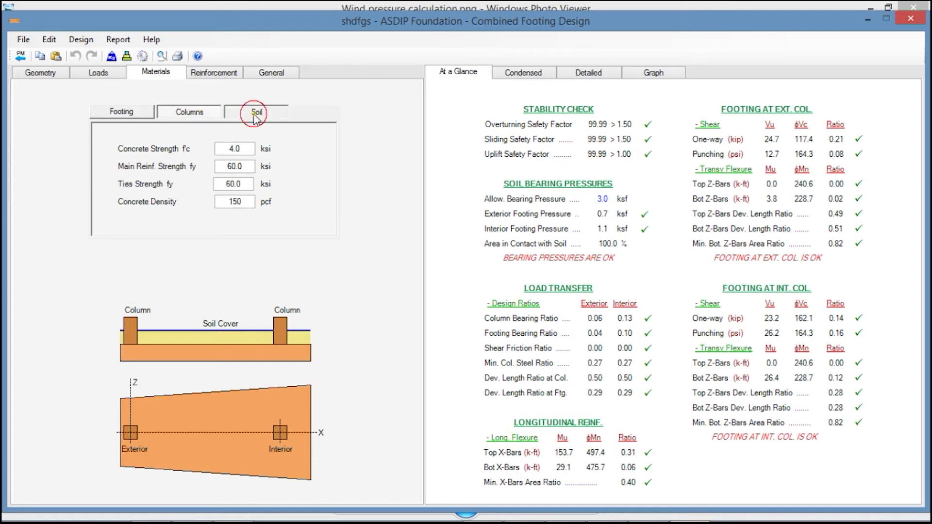
click(216, 72)
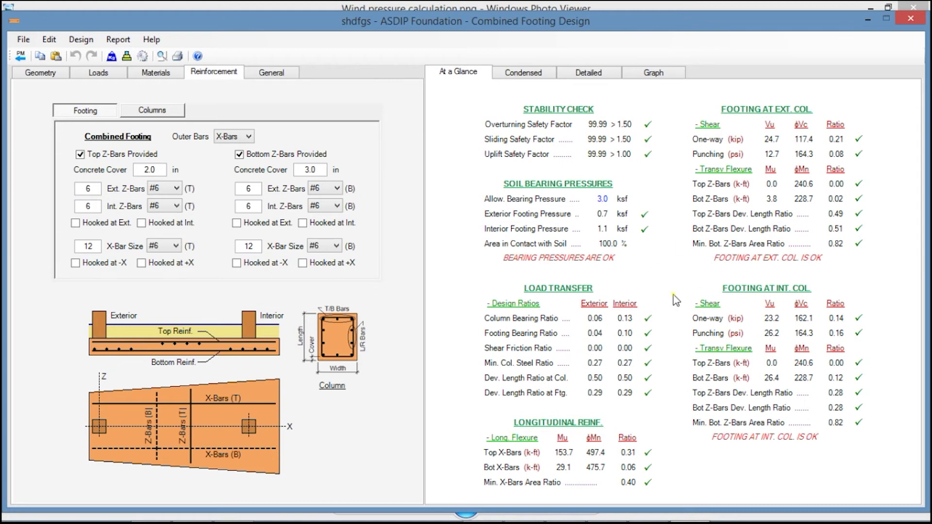
click(522, 73)
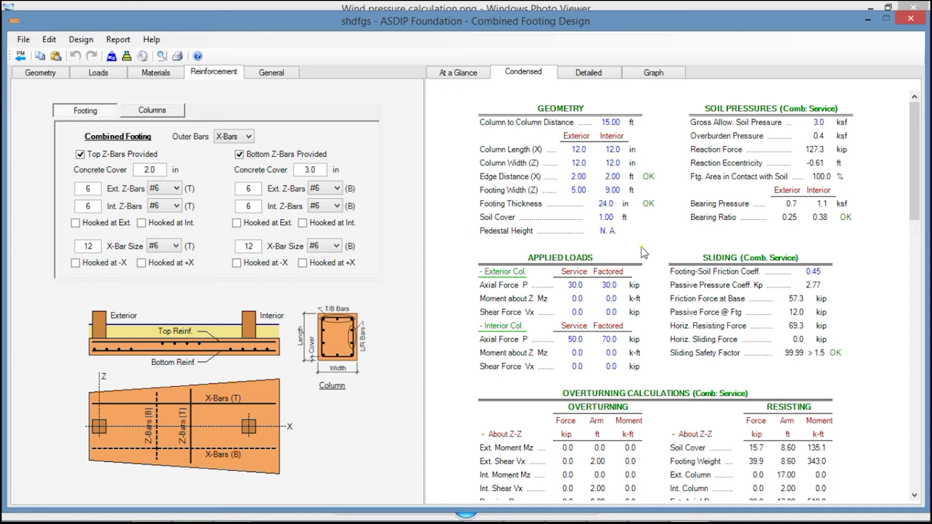
- Scroll through the combined footing's condensed report
scroll(643, 252, down, 2)
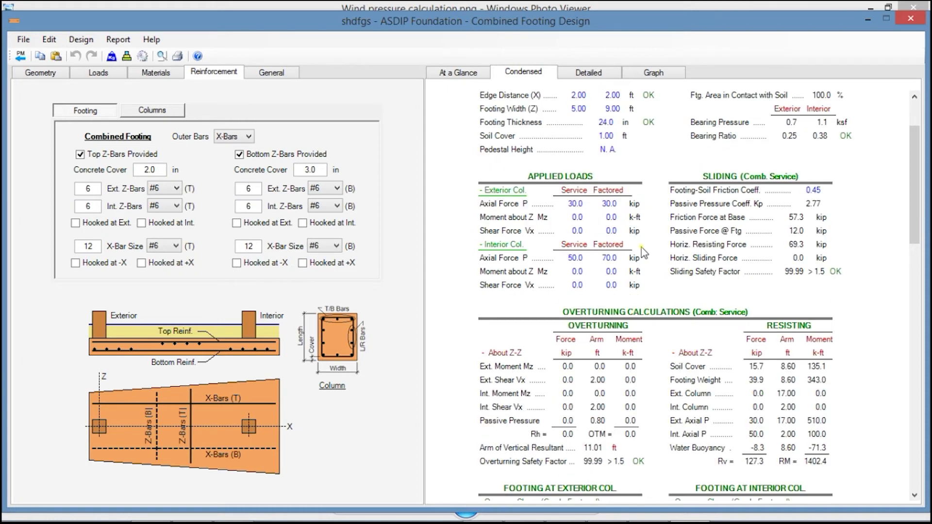
scroll(686, 294, down, 2)
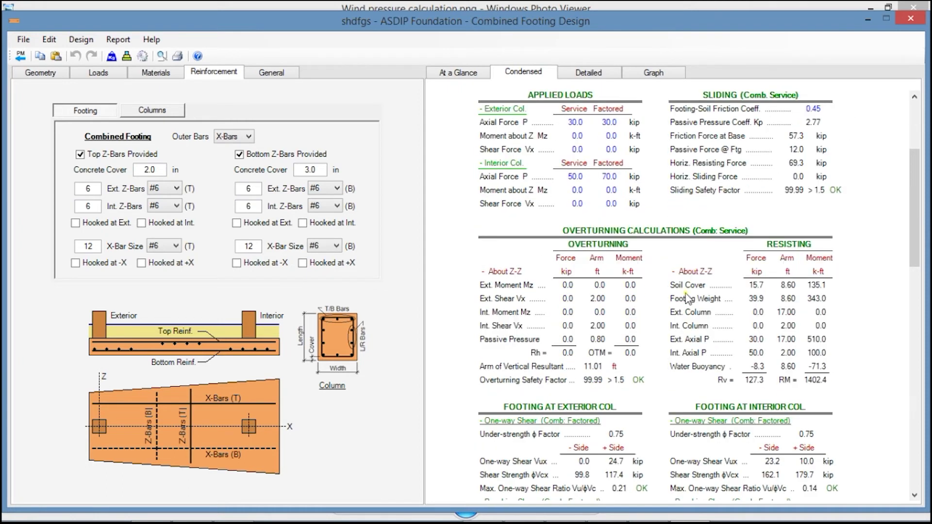
scroll(662, 314, down, 6)
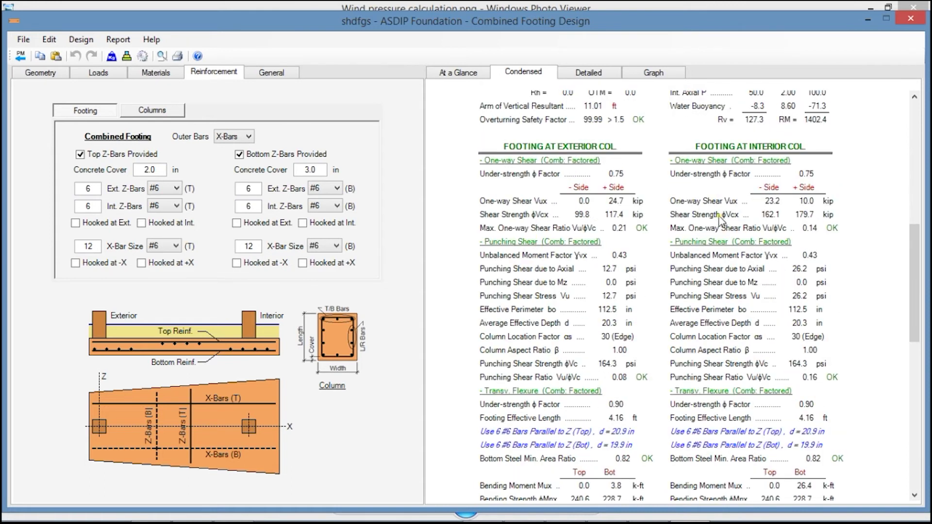
scroll(760, 240, down, 9)
scroll(759, 240, down, 2)
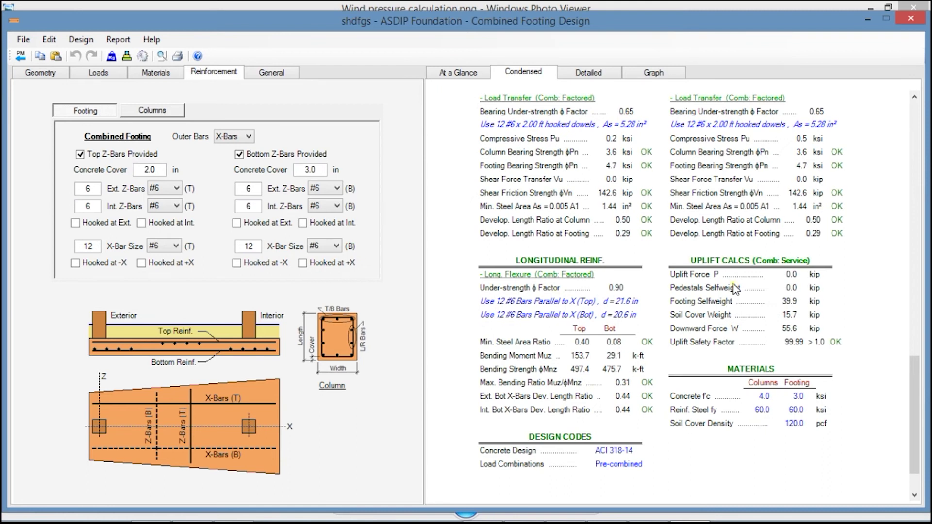
- Scroll the detailed report through shear, flexure and punching checks, then show the graphs
click(588, 76)
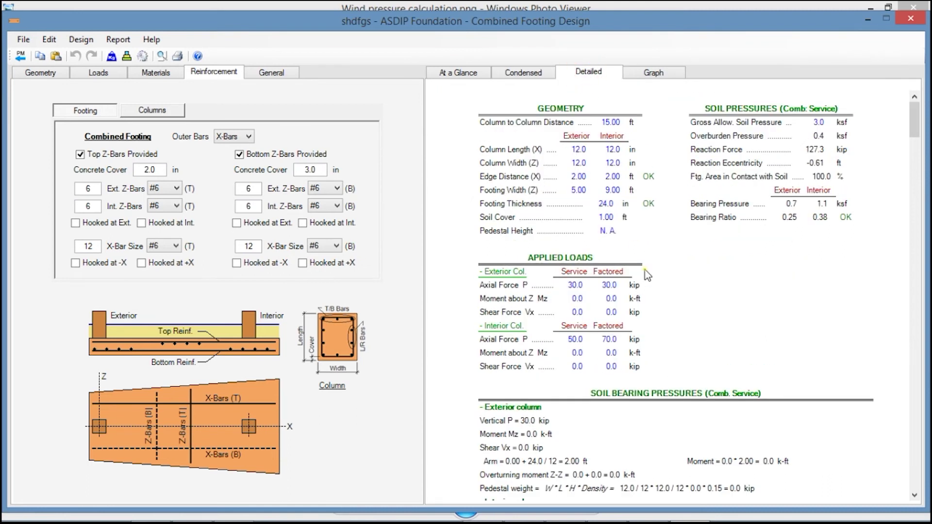
scroll(645, 270, down, 9)
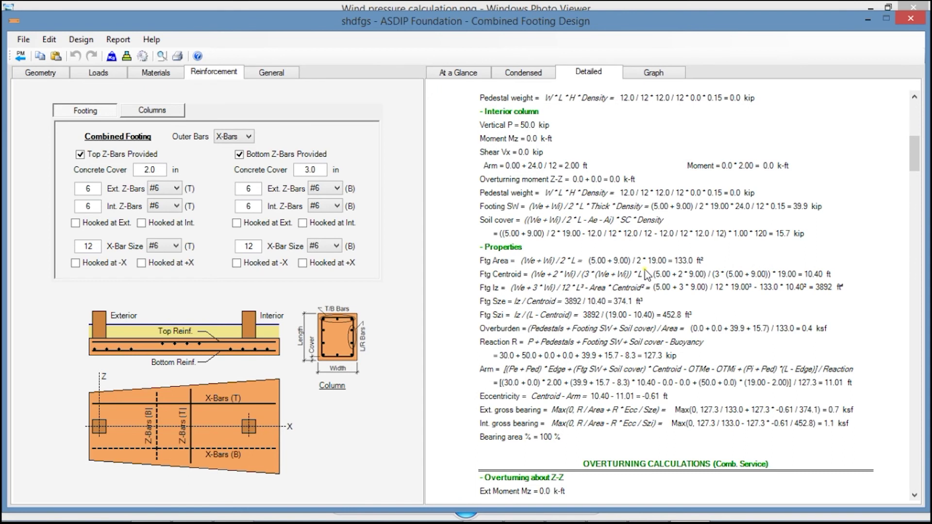
scroll(645, 270, down, 10)
scroll(645, 270, down, 6)
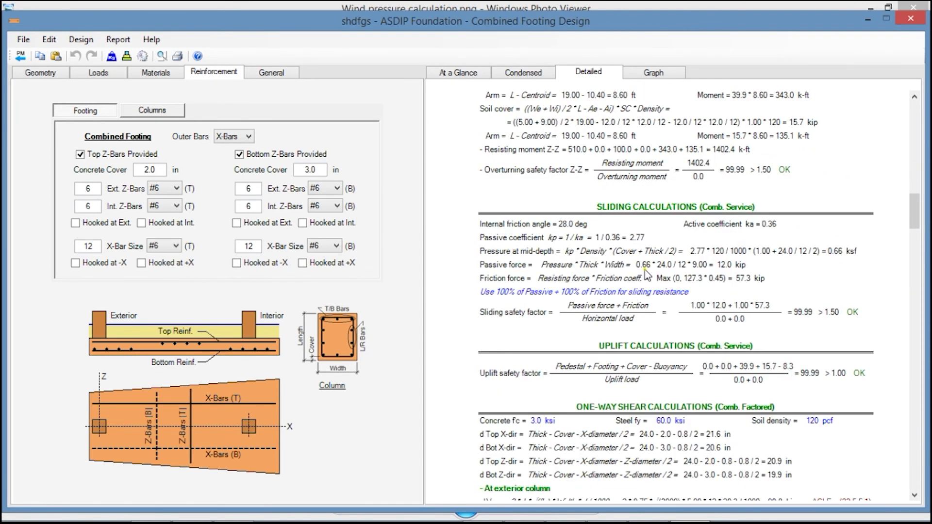
scroll(645, 270, down, 9)
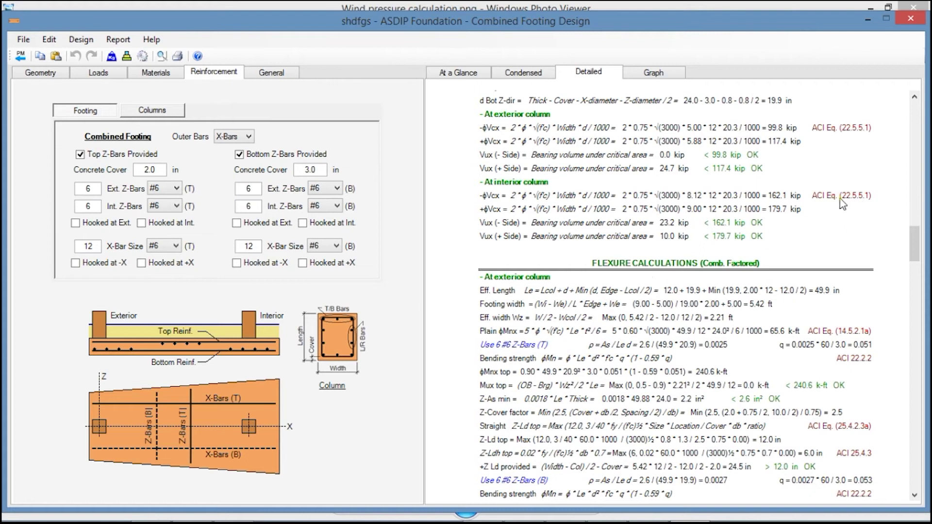
scroll(666, 386, down, 8)
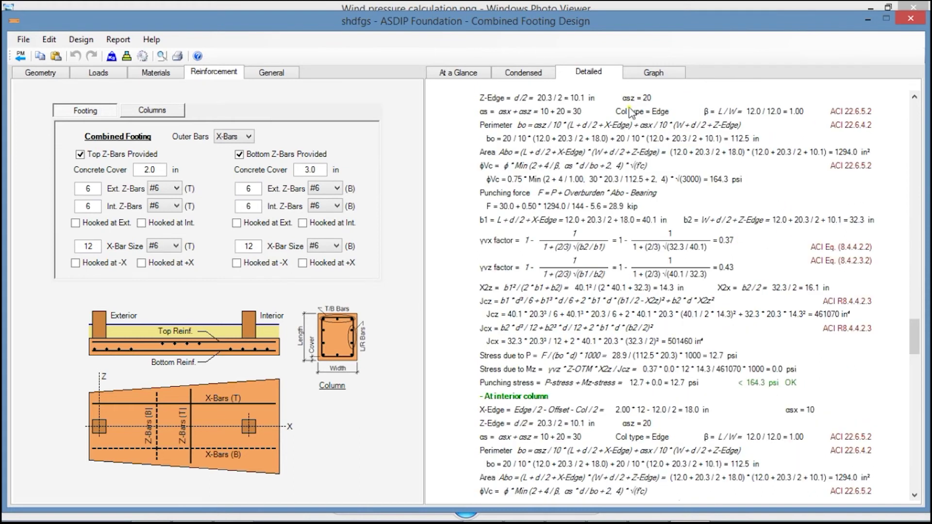
click(659, 71)
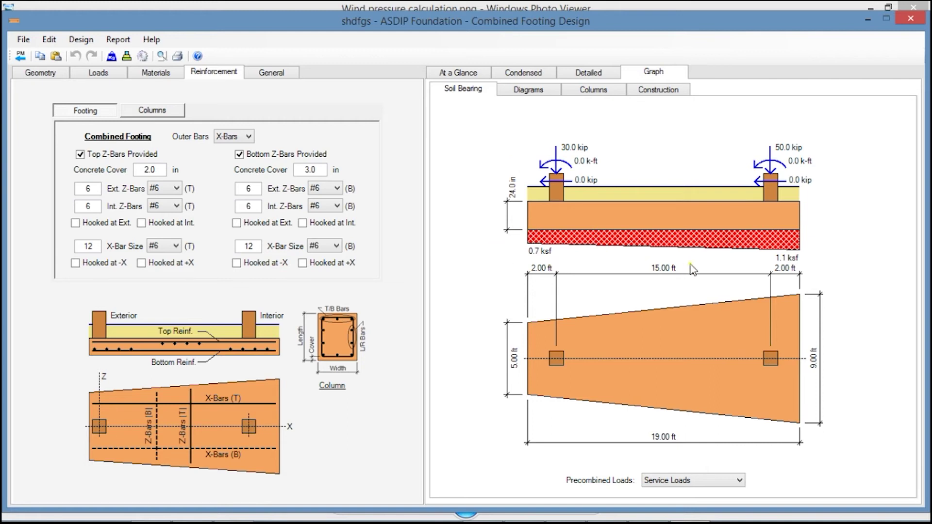
- View the shear/moment, column interaction and construction graphs, then return to the project manager
click(532, 90)
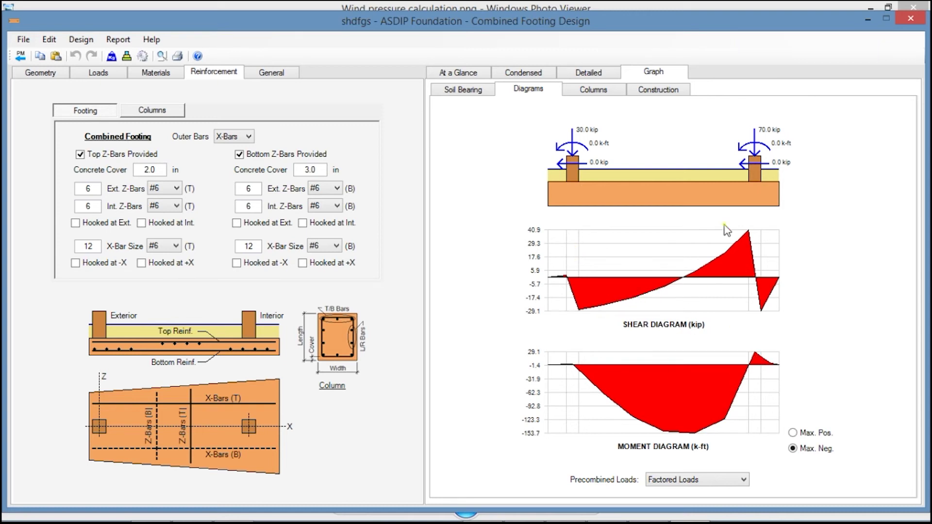
click(594, 91)
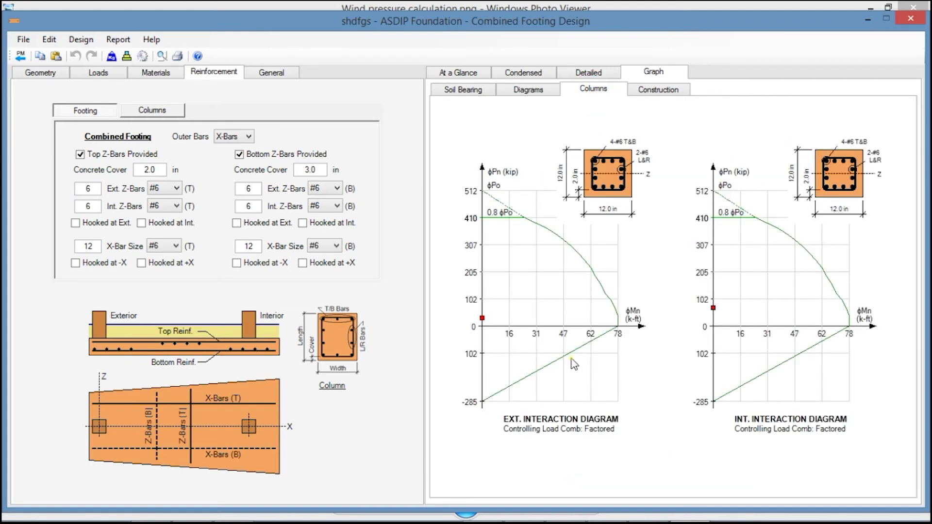
click(672, 91)
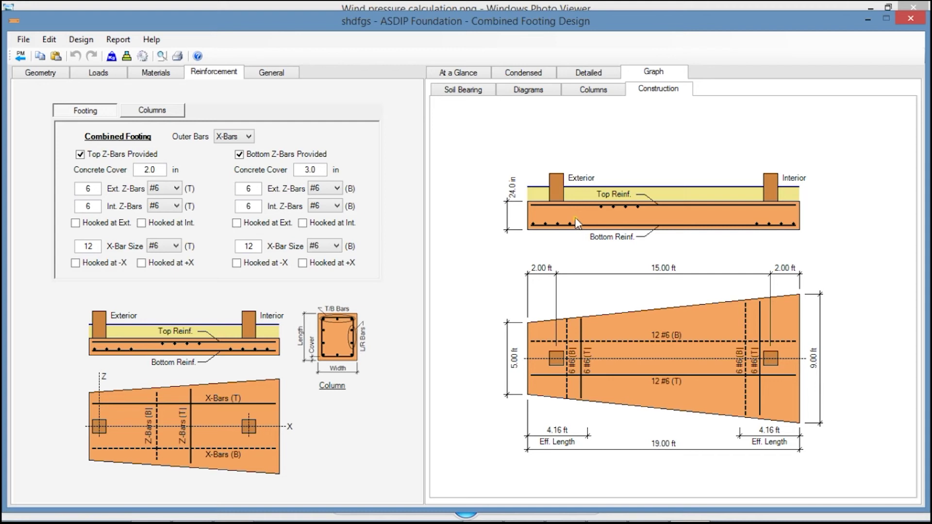
click(18, 59)
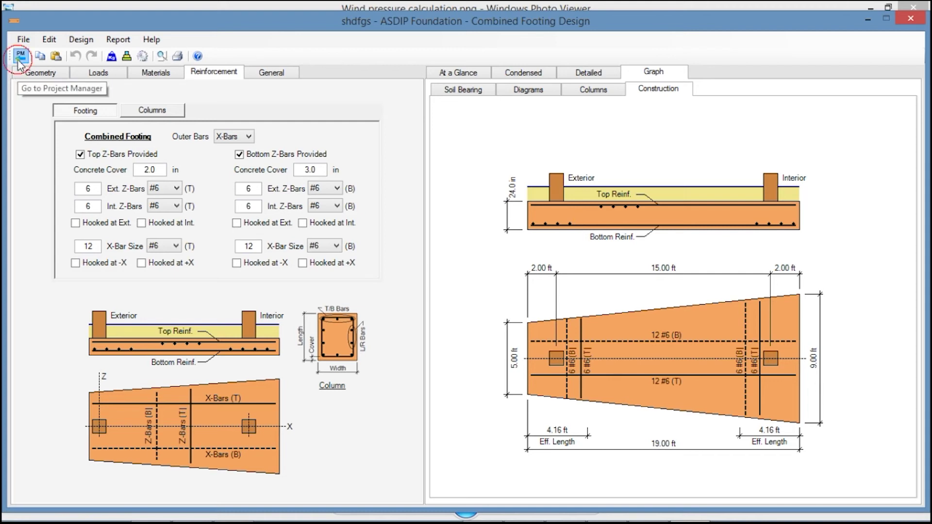
- Add a new pile cap calculation named 'dfghdf' and open it
click(375, 383)
text(dfghdf)
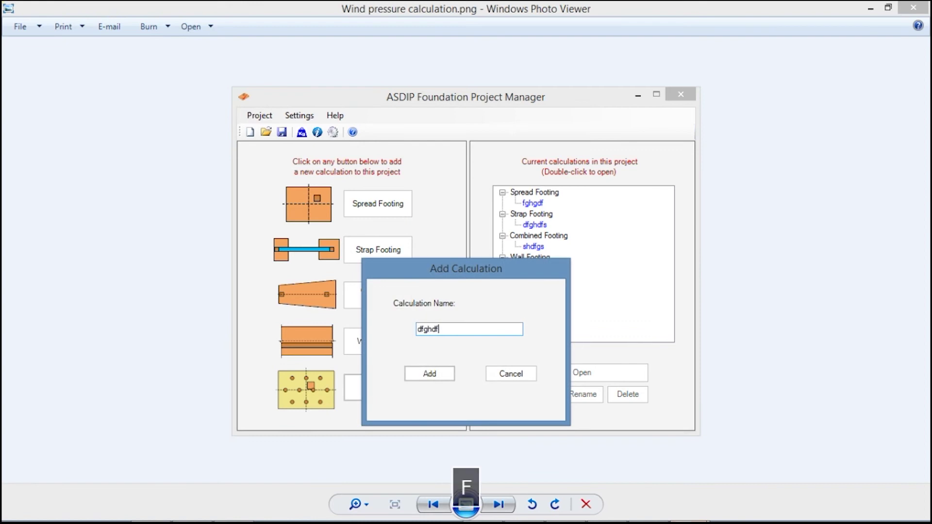
key(Return)
double_click(531, 292)
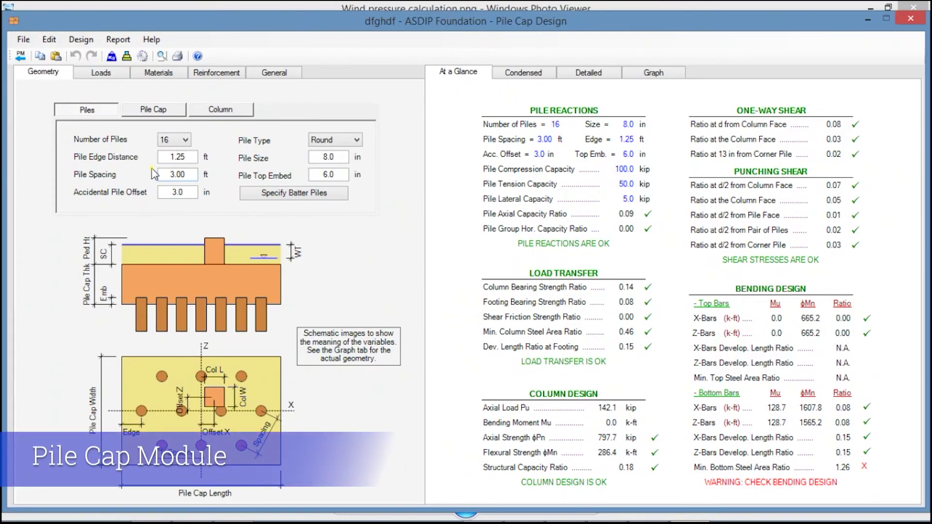
- Change the number of piles and view the resulting pile reaction graphs
click(187, 141)
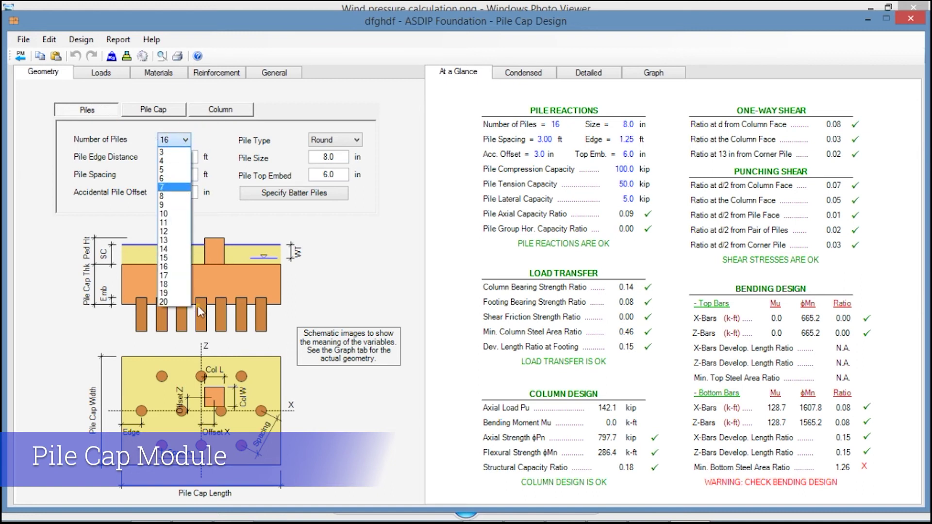
click(174, 258)
click(653, 73)
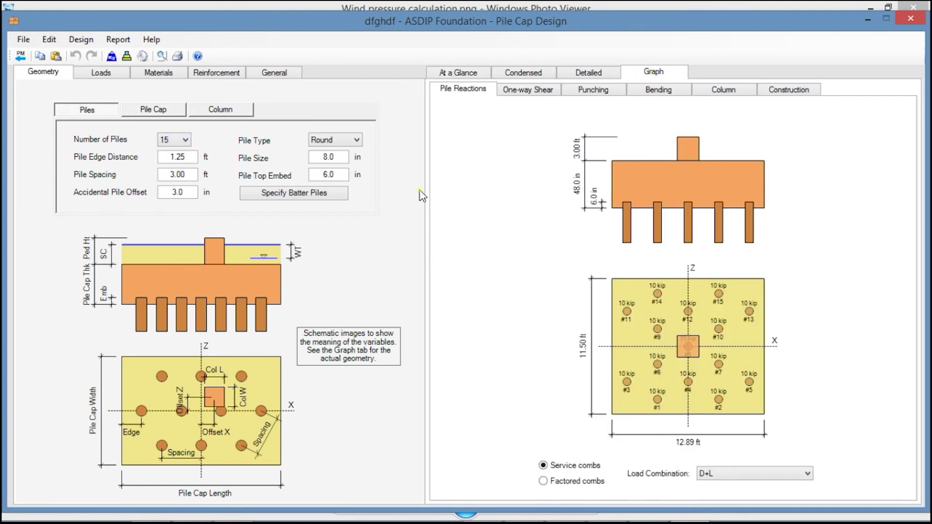
scroll(167, 138, up, 8)
- Review the batter pile settings, the cap and column dimensions, and the load inputs
click(290, 195)
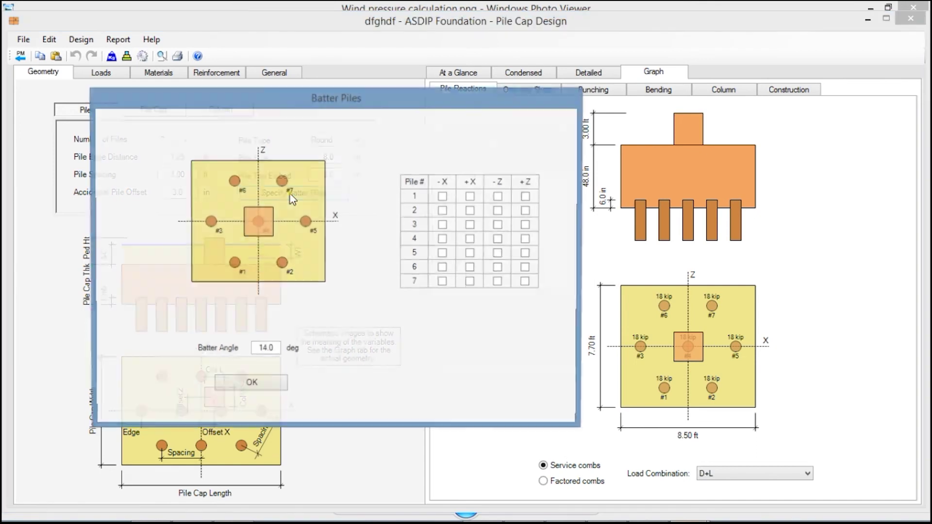
click(249, 389)
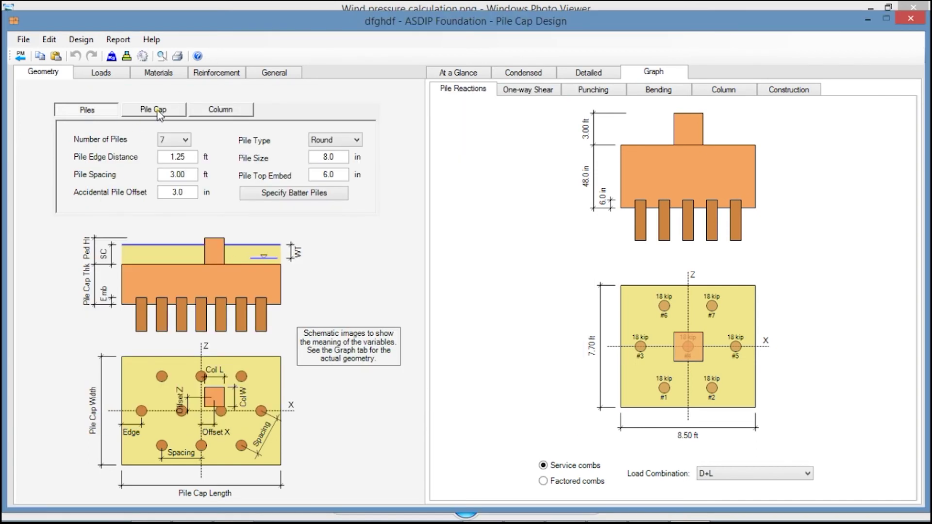
click(158, 112)
click(236, 112)
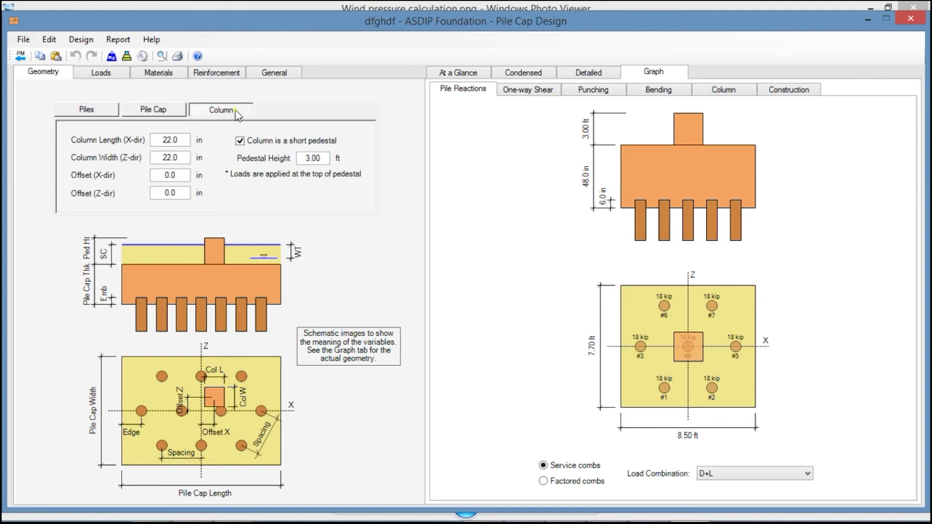
click(112, 74)
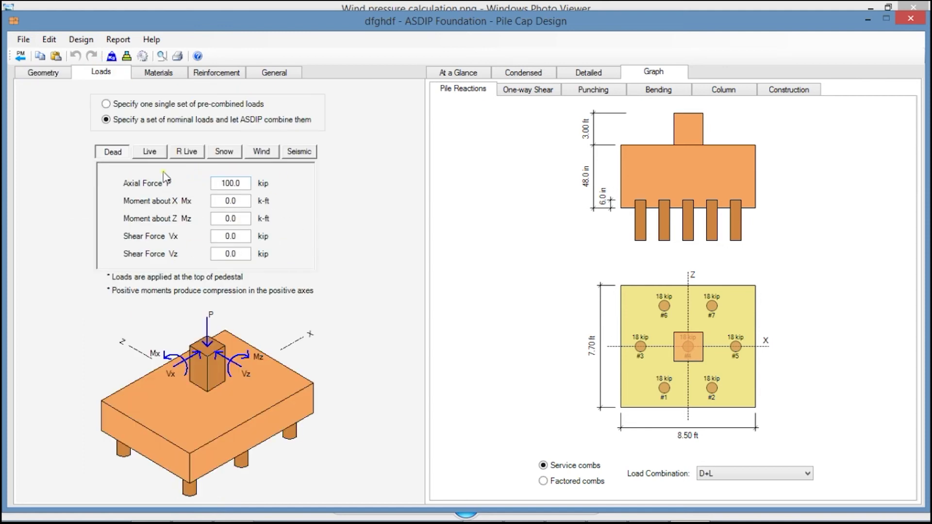
- Review the pile capacity inputs and the pile cap and column material strengths
click(159, 75)
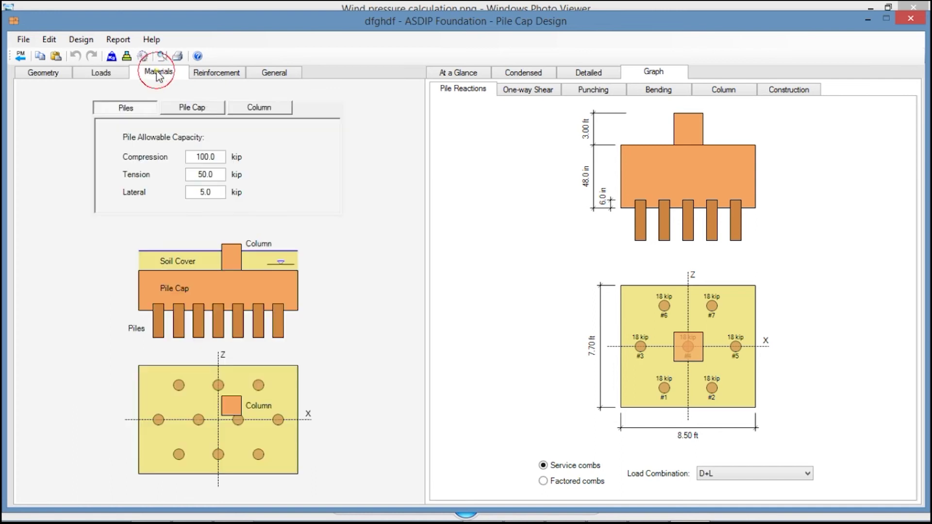
click(197, 110)
click(265, 110)
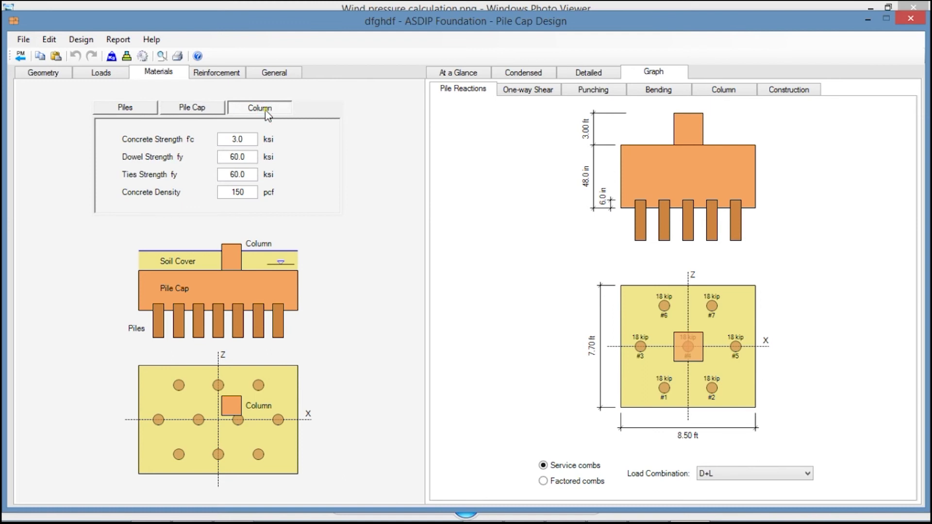
- Check the cap and column reinforcement inputs and the At a Glance design-check summary
click(217, 73)
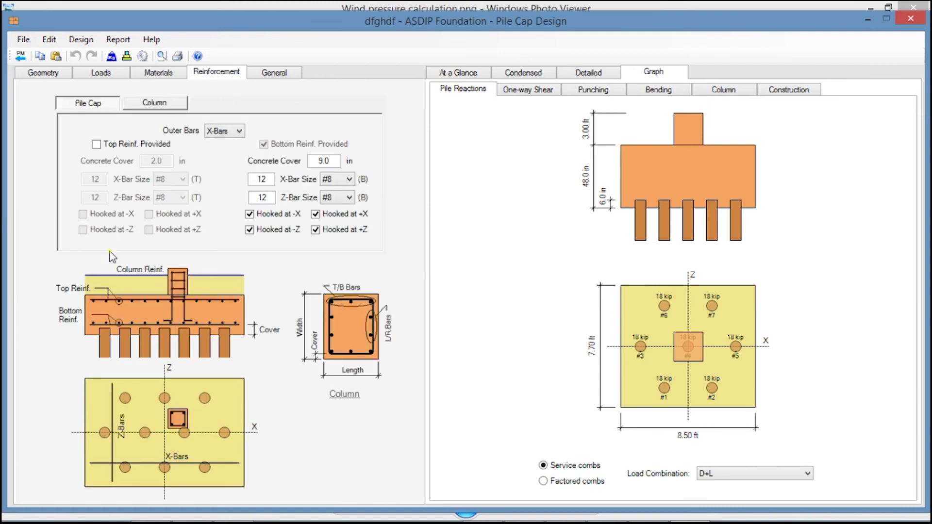
click(156, 103)
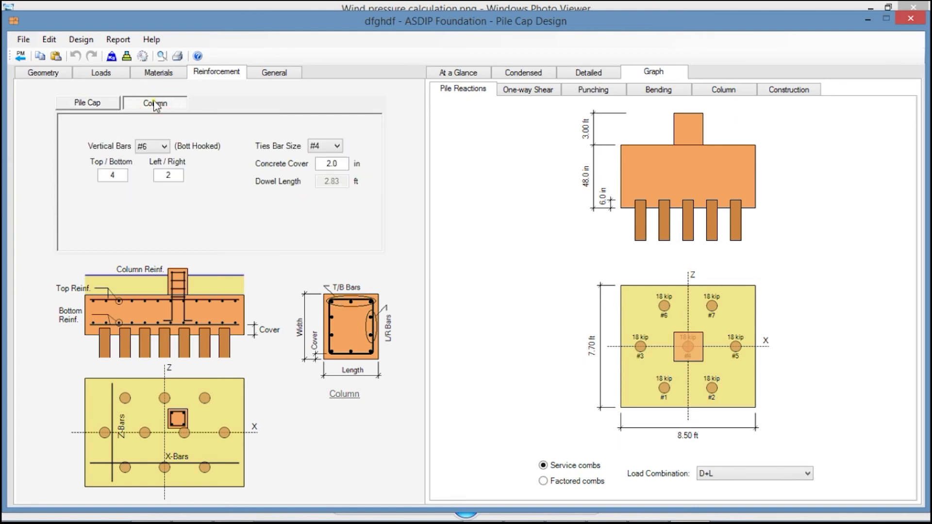
click(458, 77)
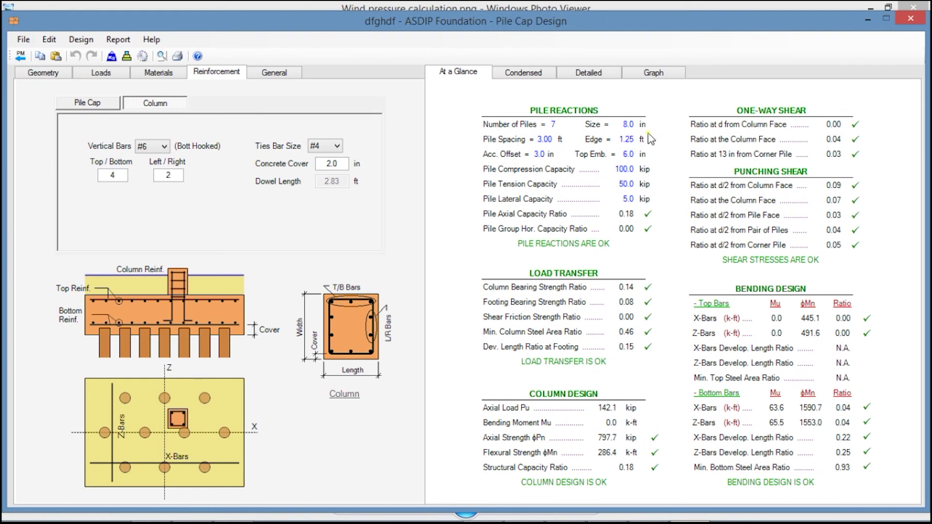
- Scroll through the Condensed report, then the Detailed report down to One-Way Shear Calculations
click(527, 73)
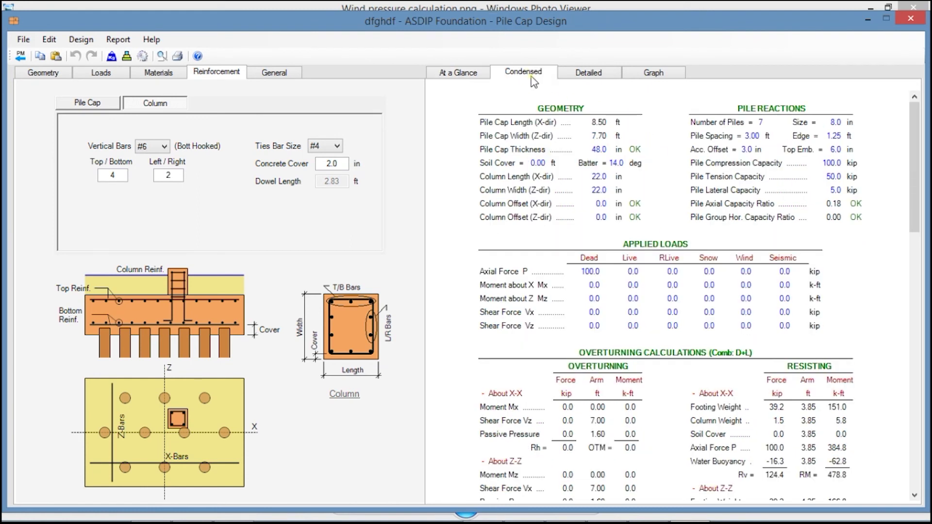
scroll(652, 355, down, 15)
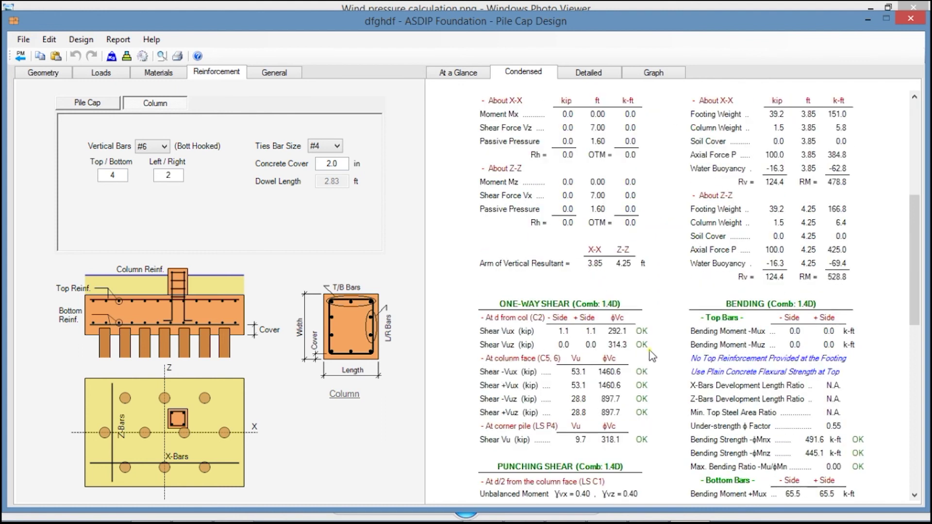
scroll(653, 356, down, 5)
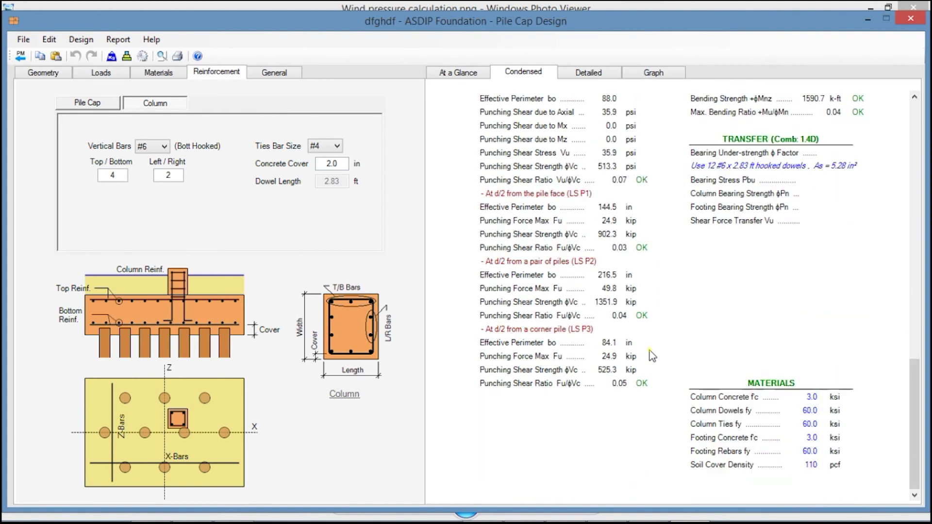
click(588, 72)
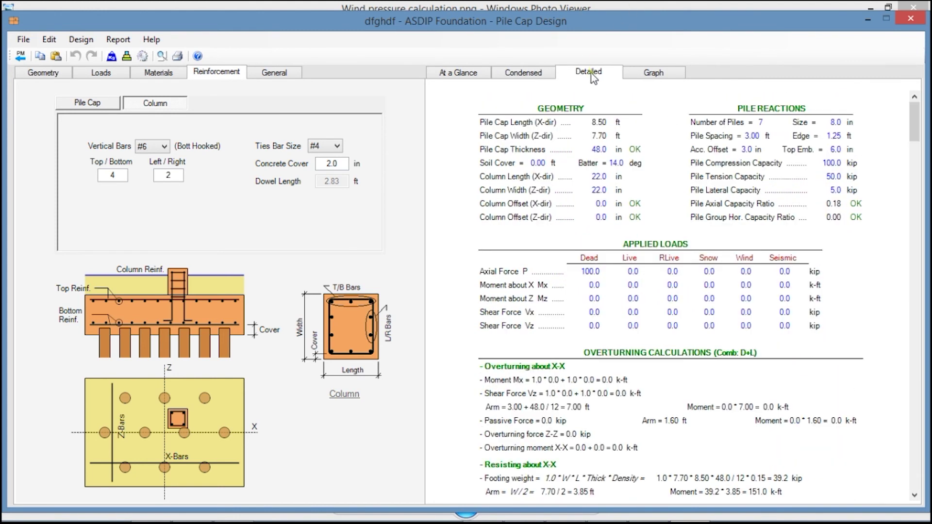
scroll(700, 342, down, 15)
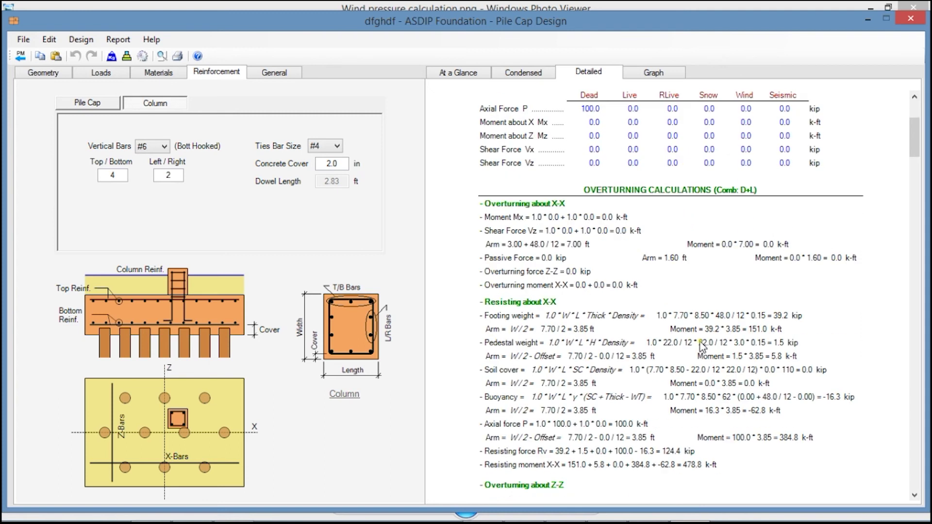
scroll(700, 342, down, 10)
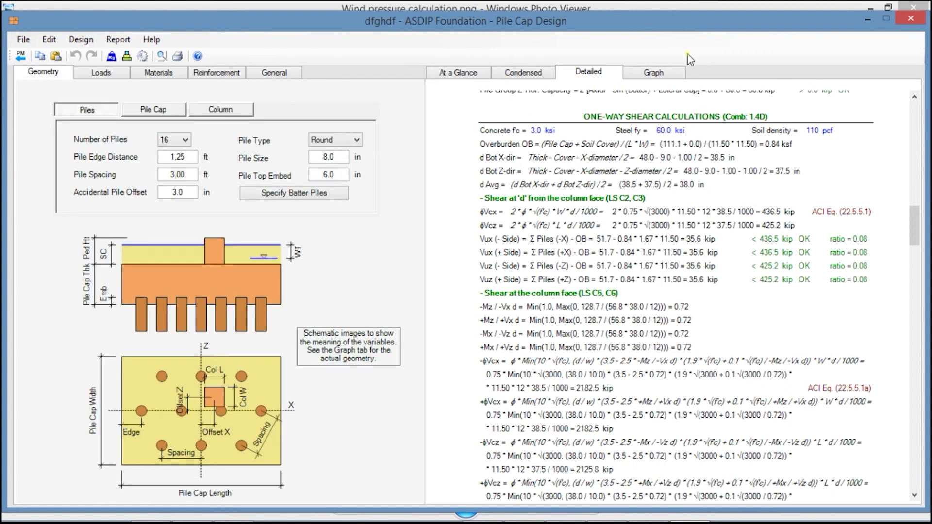
- View the pile reaction, one-way shear, punching and bending graphs, then the 11.50 ft construction drawing
click(653, 74)
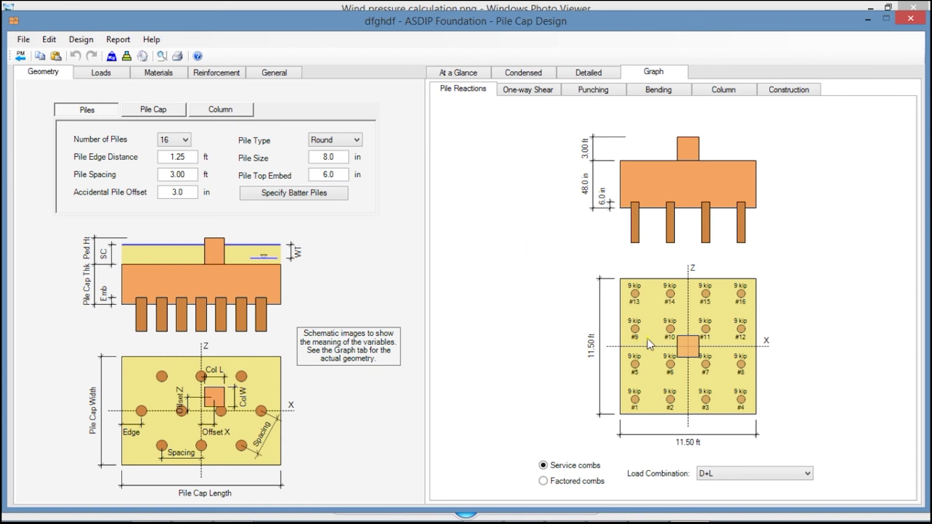
click(534, 91)
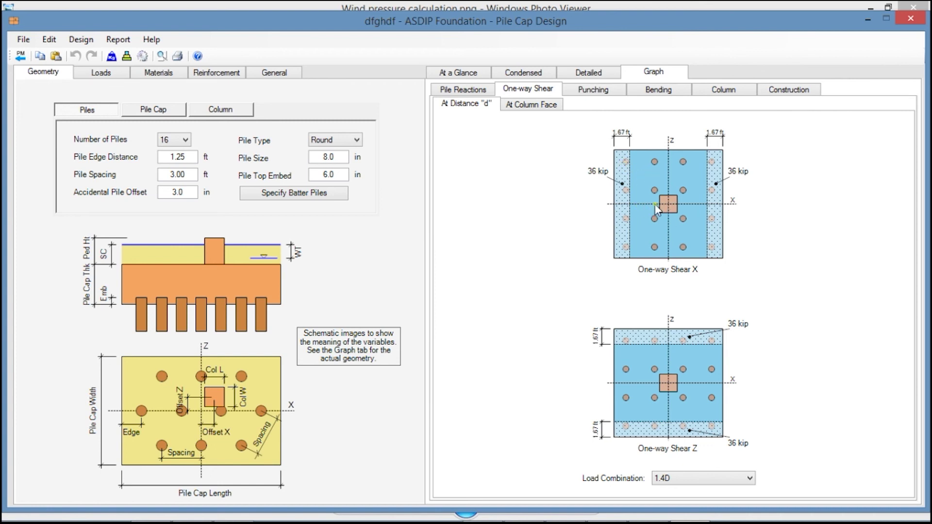
click(597, 90)
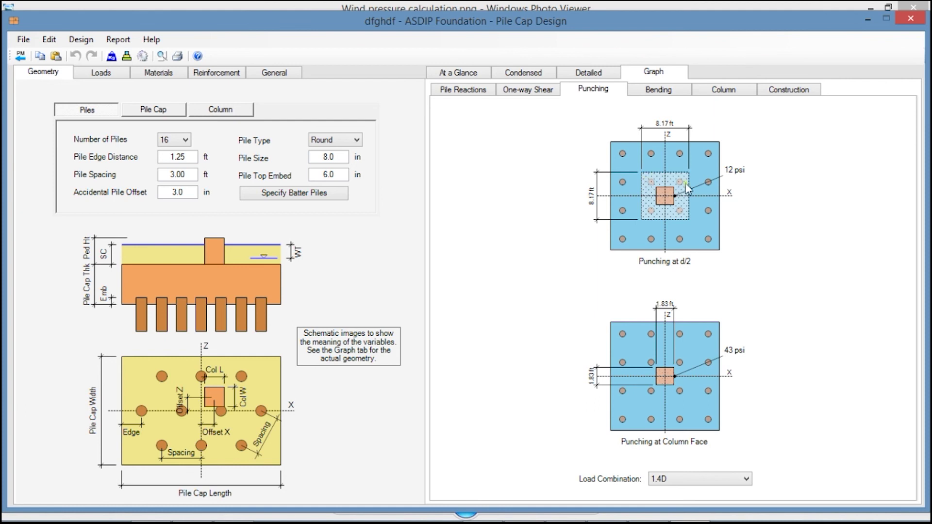
click(652, 91)
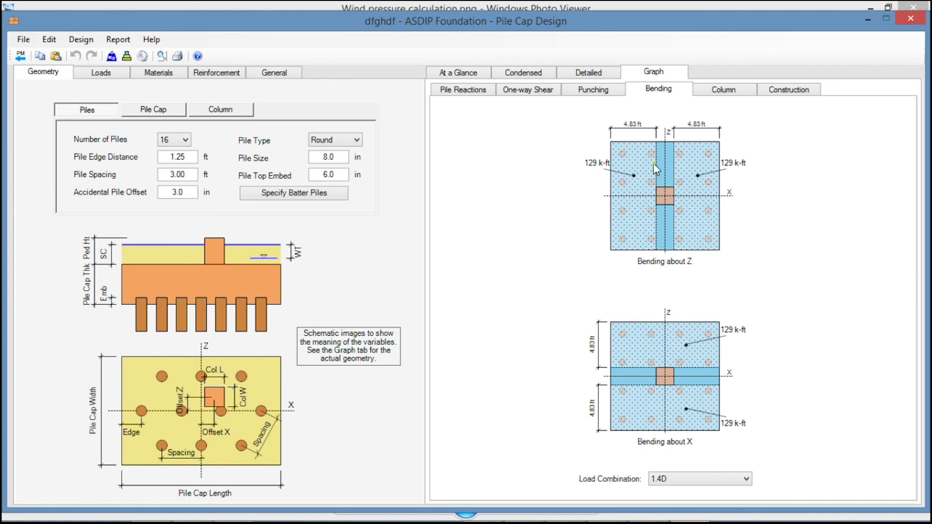
click(788, 90)
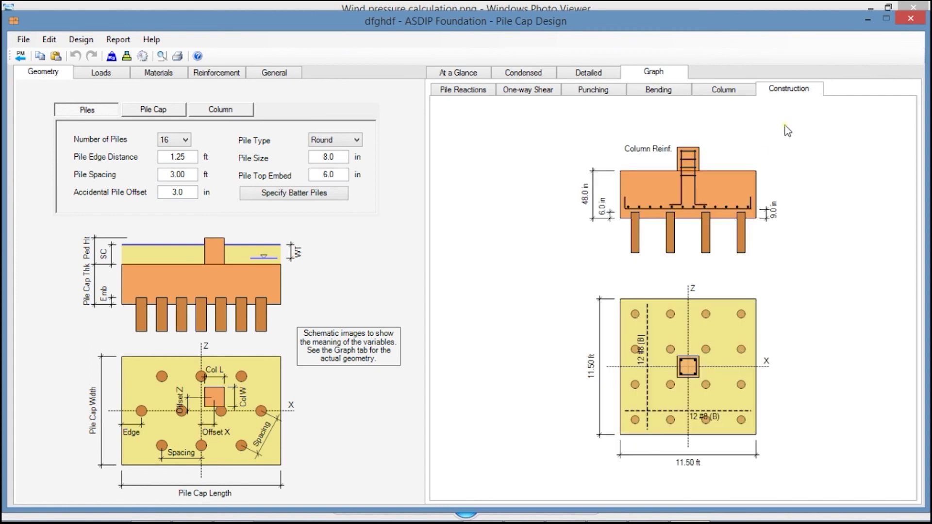